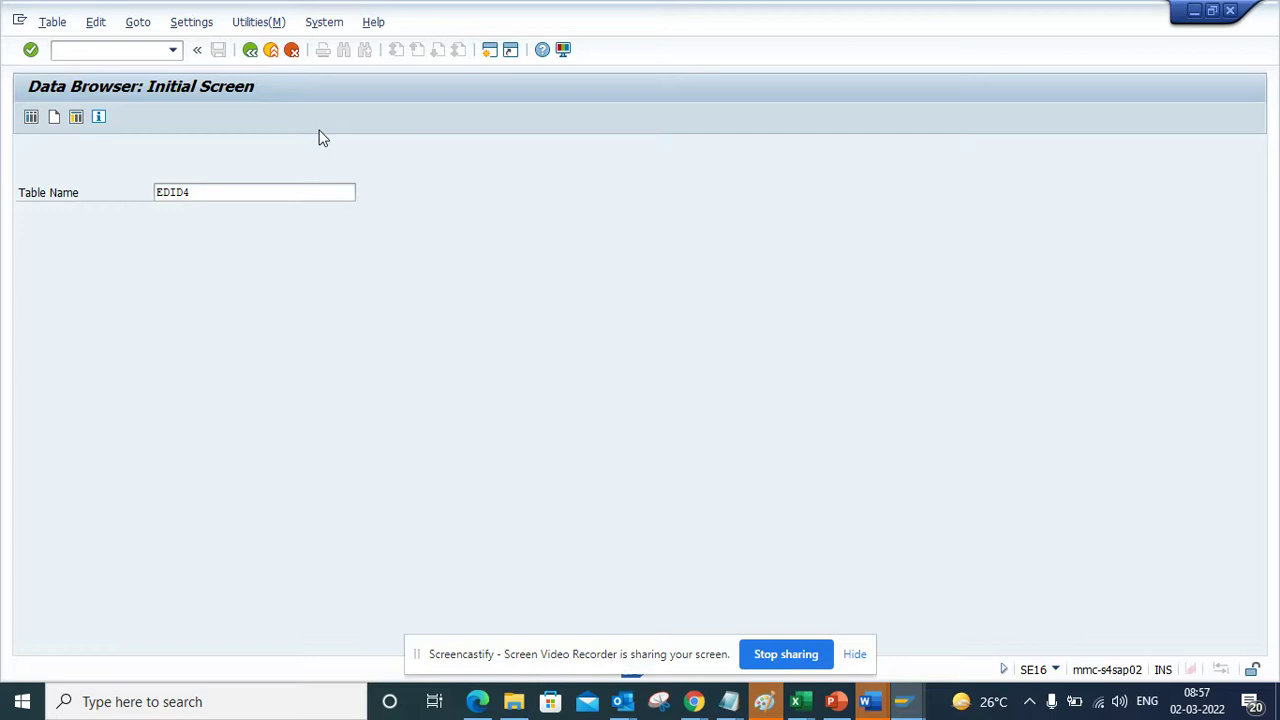
Step: Exit the EDID4 Data Browser back to the SAP Easy Access menu
click(252, 52)
text(we09)
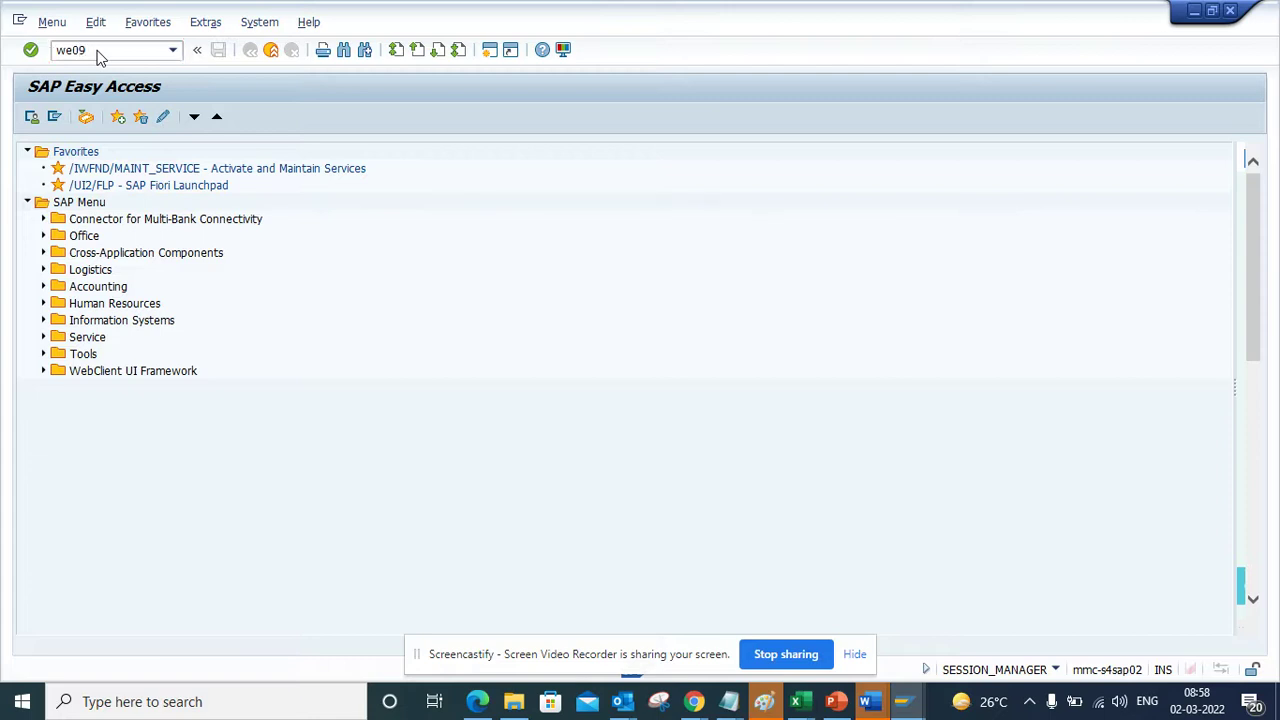
Step: Run a WE09 IDoc content search for data-record value 17186006
key(Return)
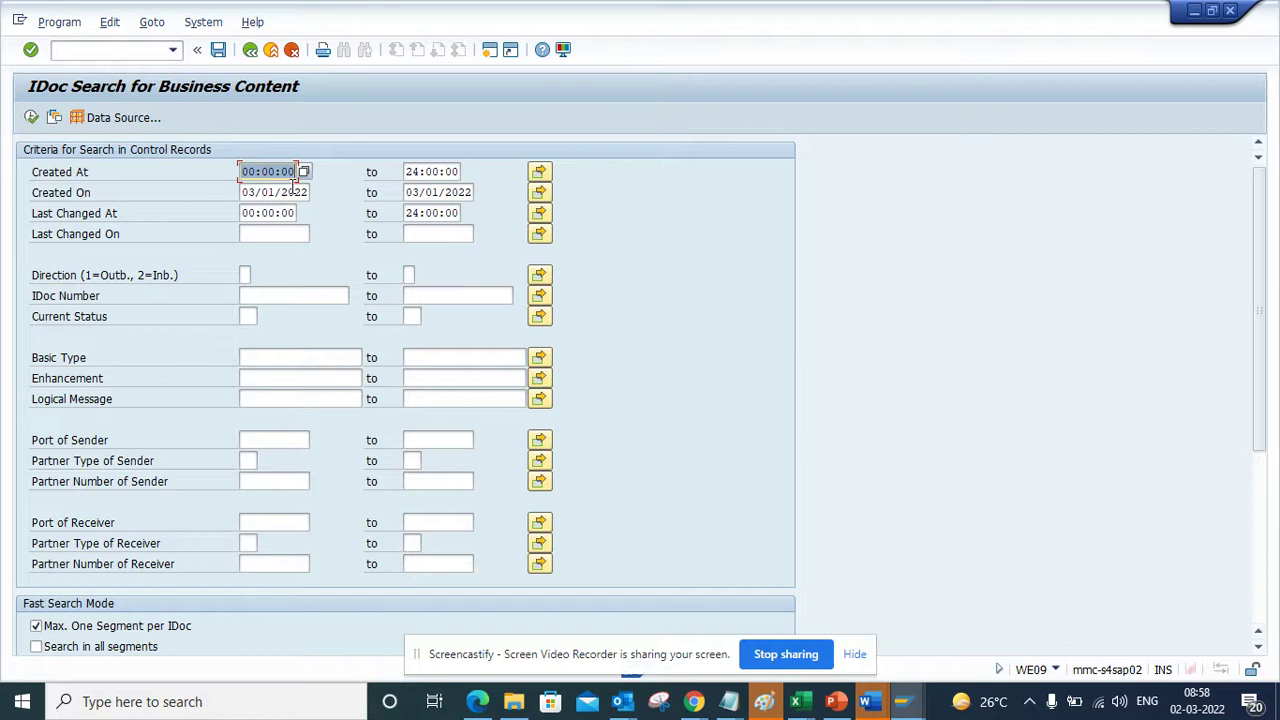
key(Tab)
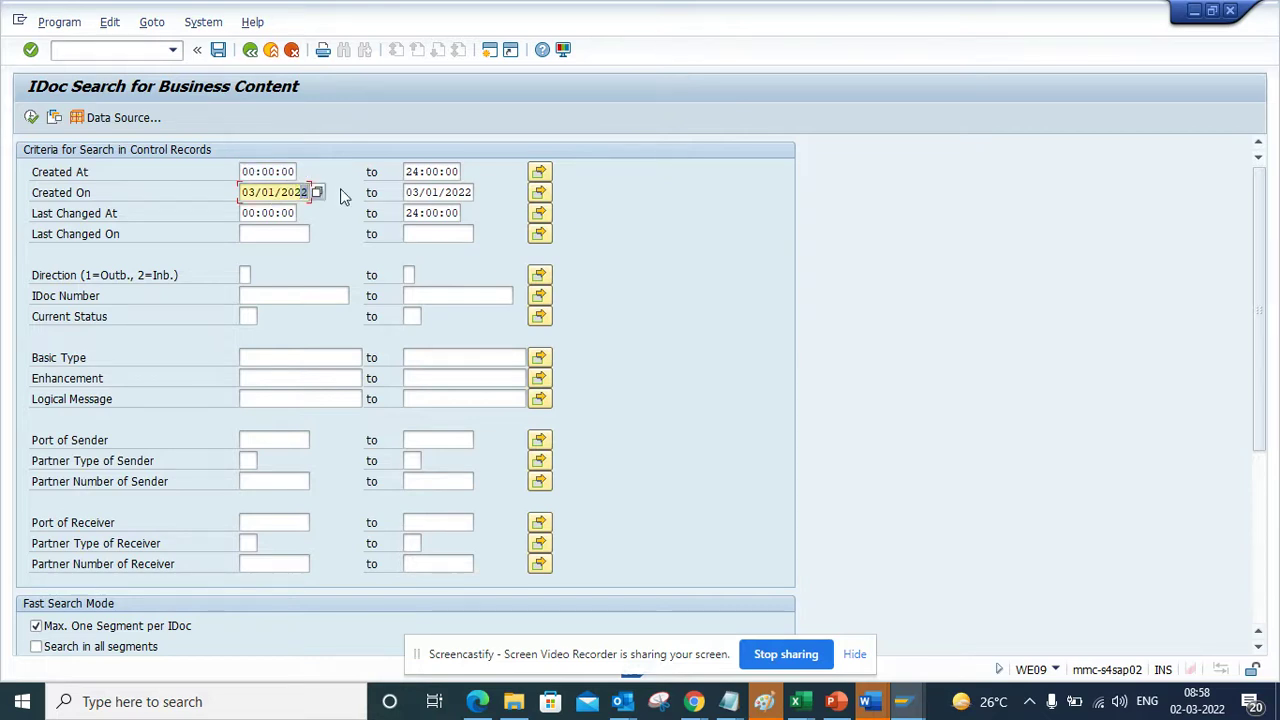
text(1)
drag(1264, 371, 1278, 530)
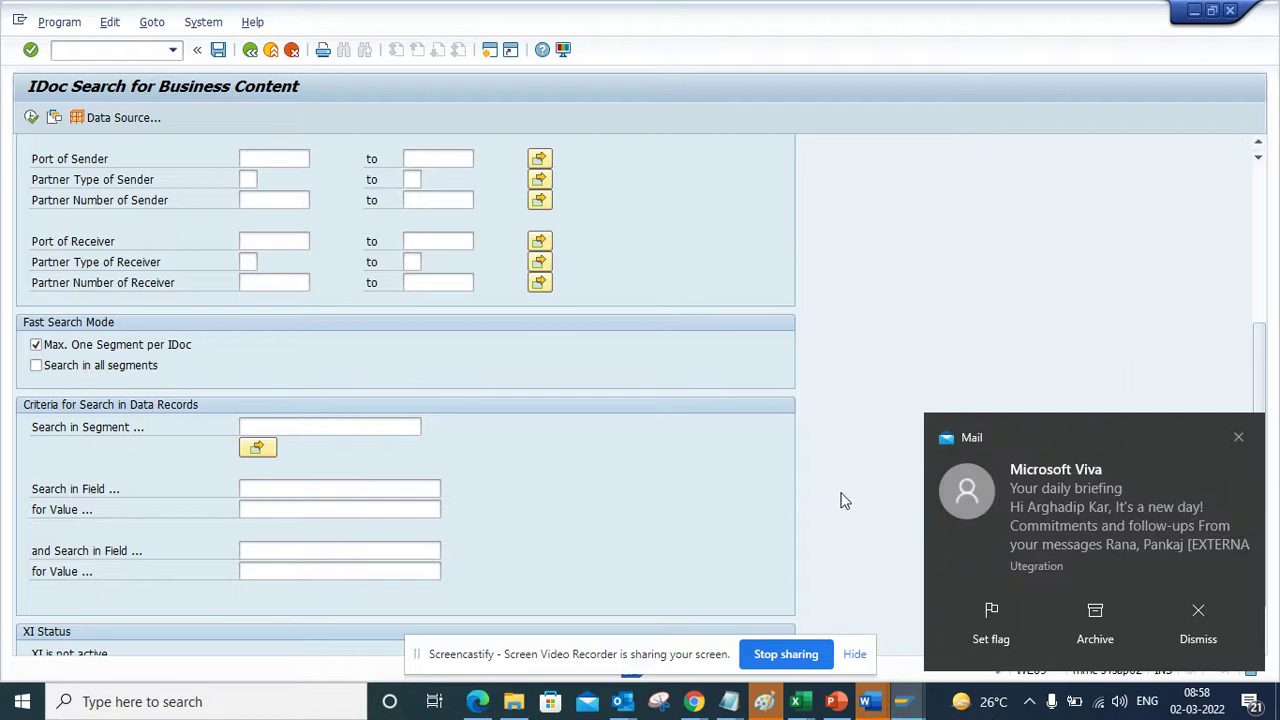
click(1238, 437)
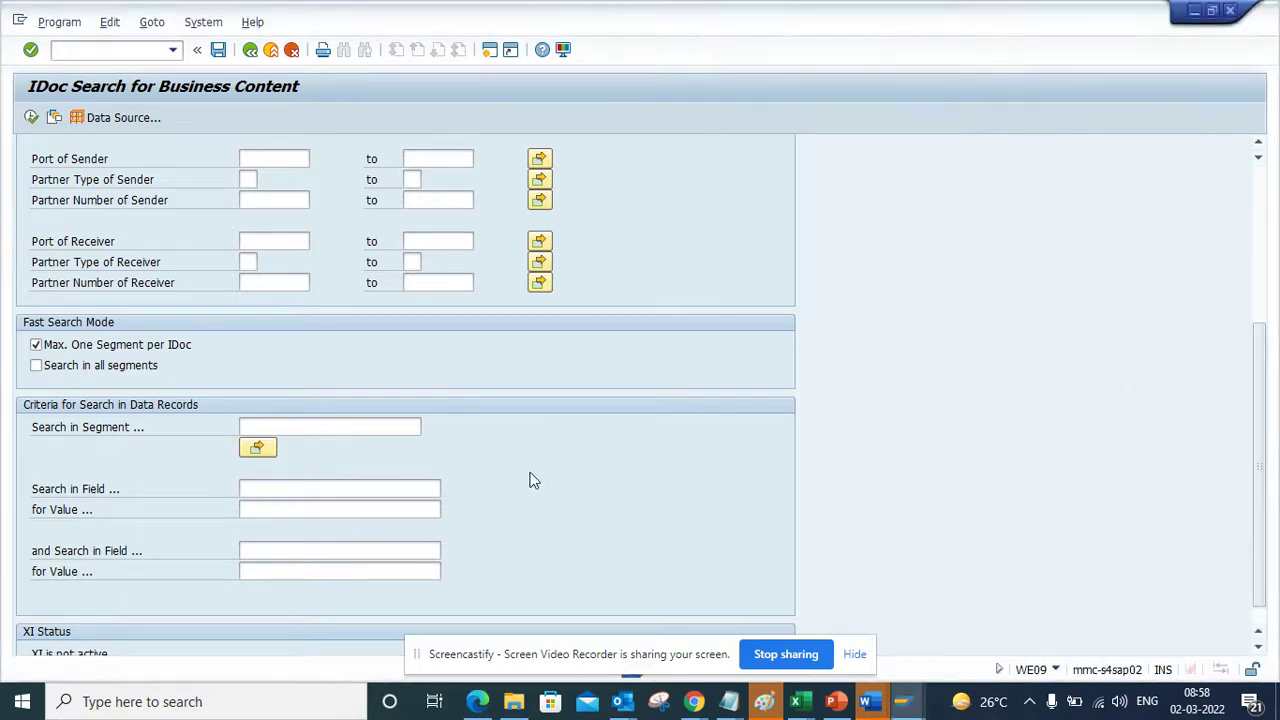
click(271, 510)
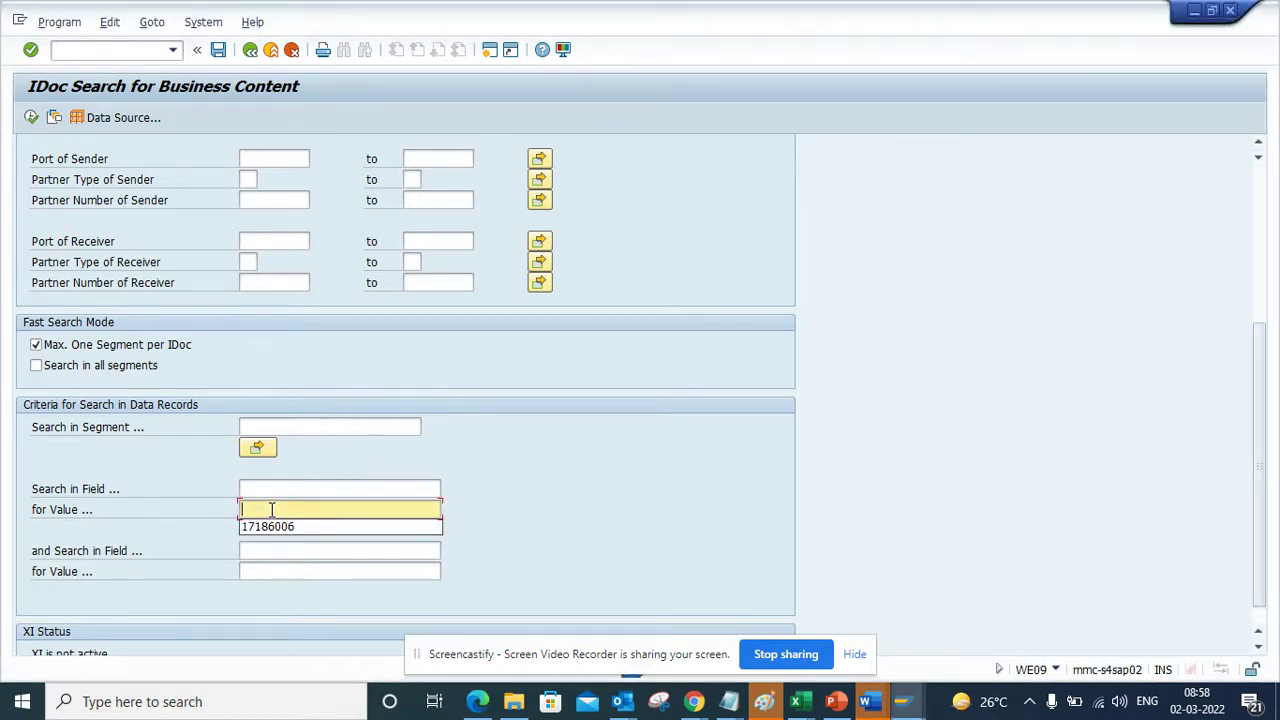
click(279, 527)
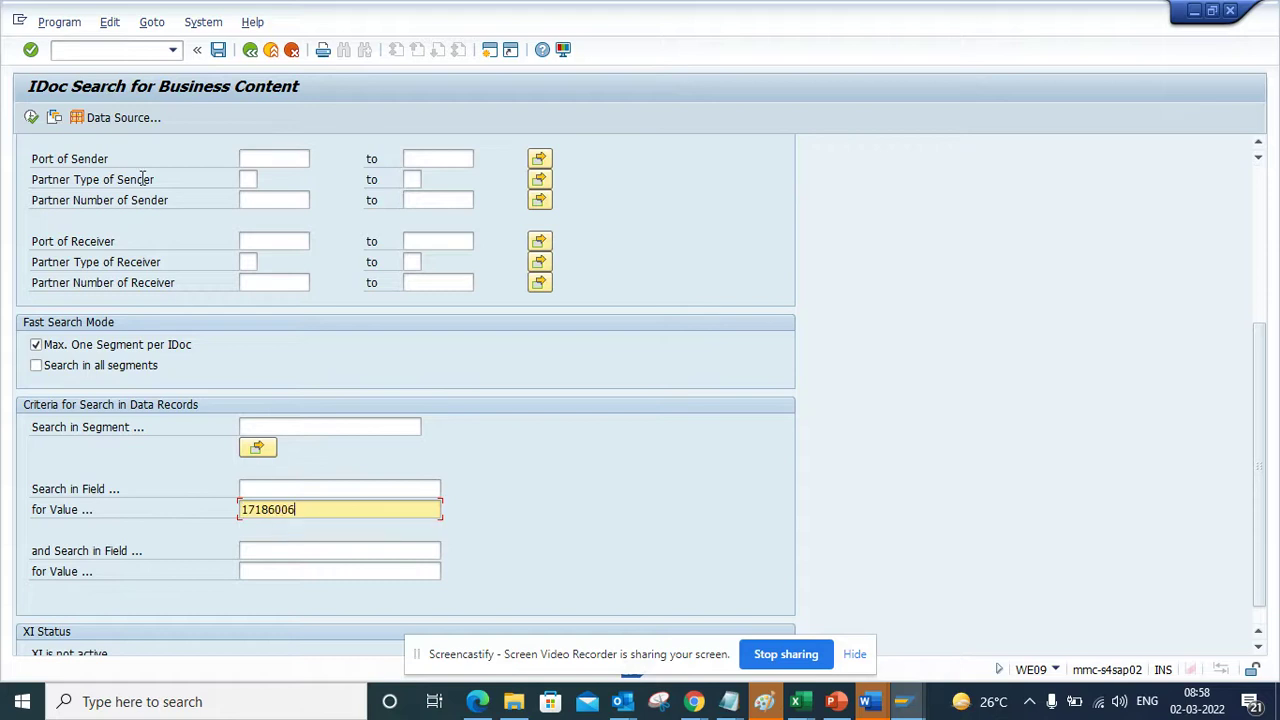
click(31, 117)
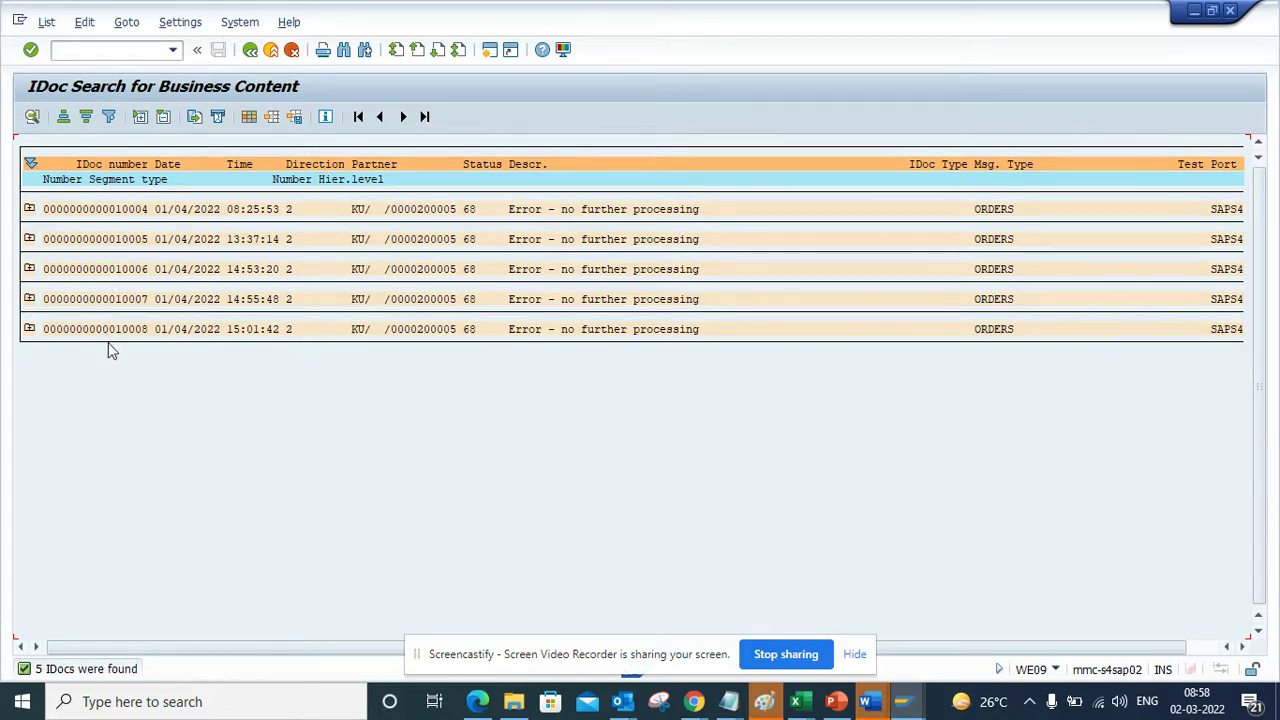
Step: Expand IDoc 10004 in the results and view the details of segment E1EDKA1
click(30, 209)
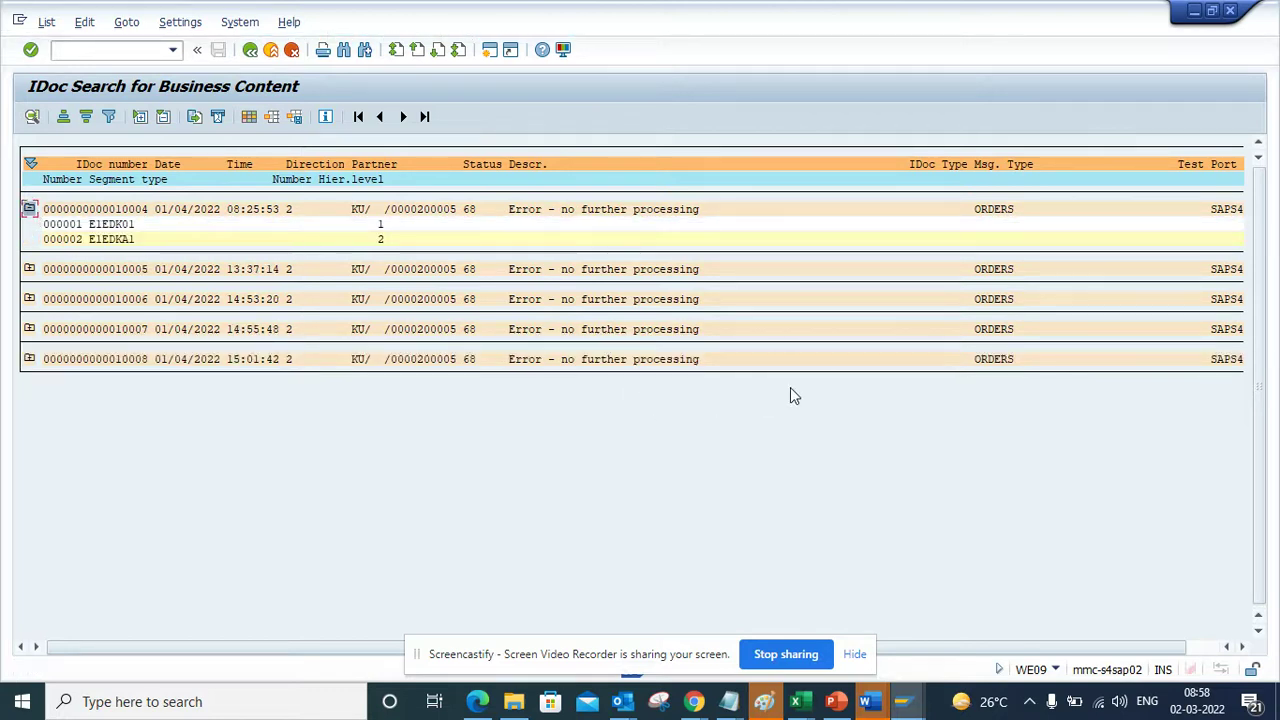
click(519, 239)
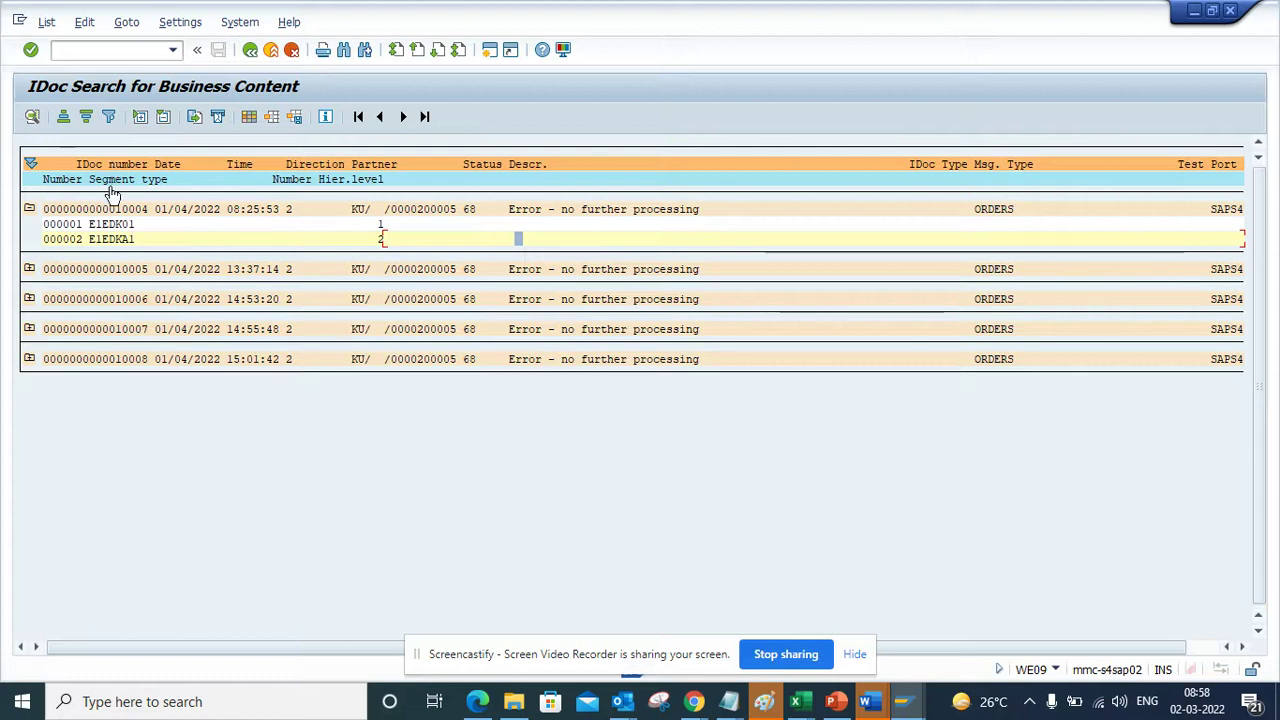
click(32, 116)
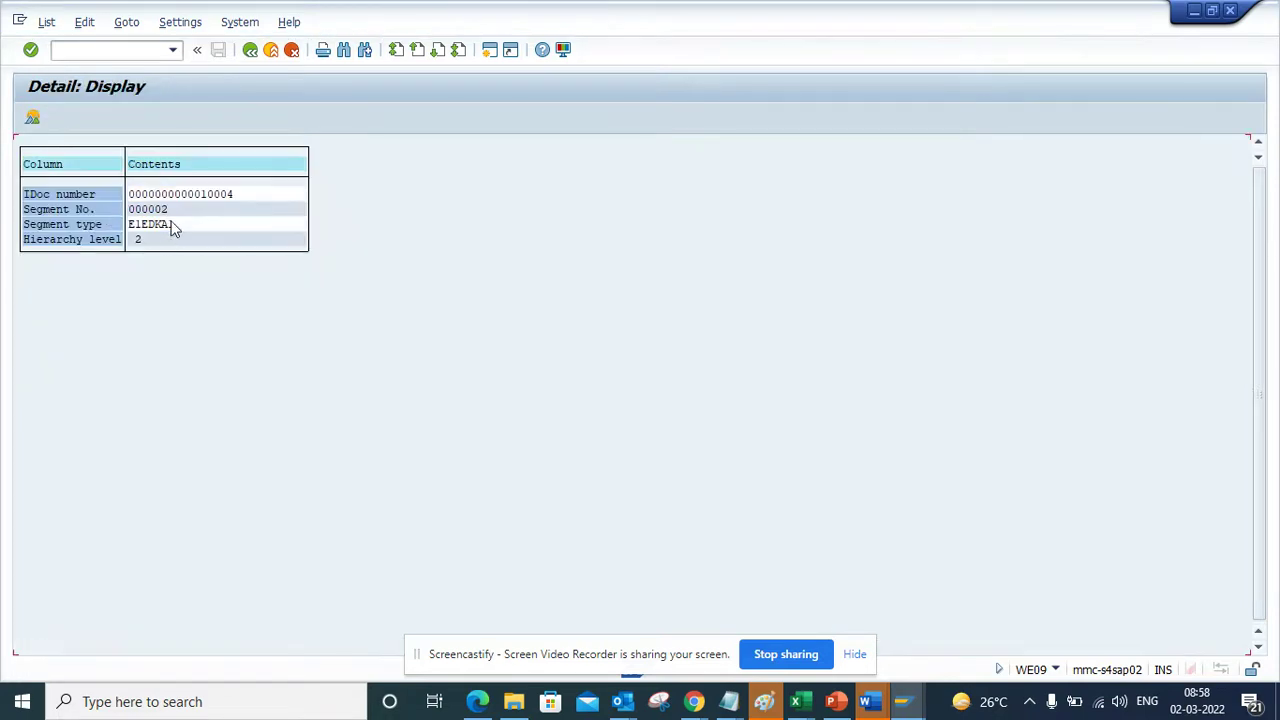
click(249, 55)
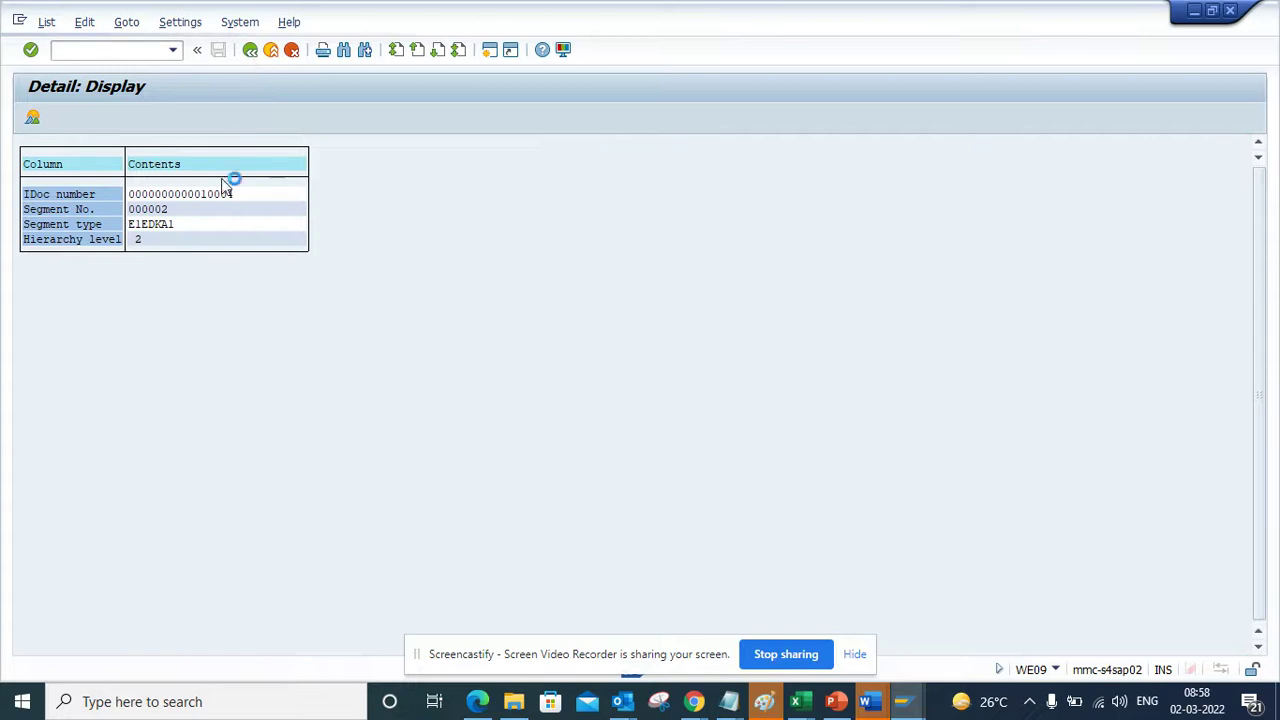
Step: Open IDoc 10004 in the IDoc display
click(168, 242)
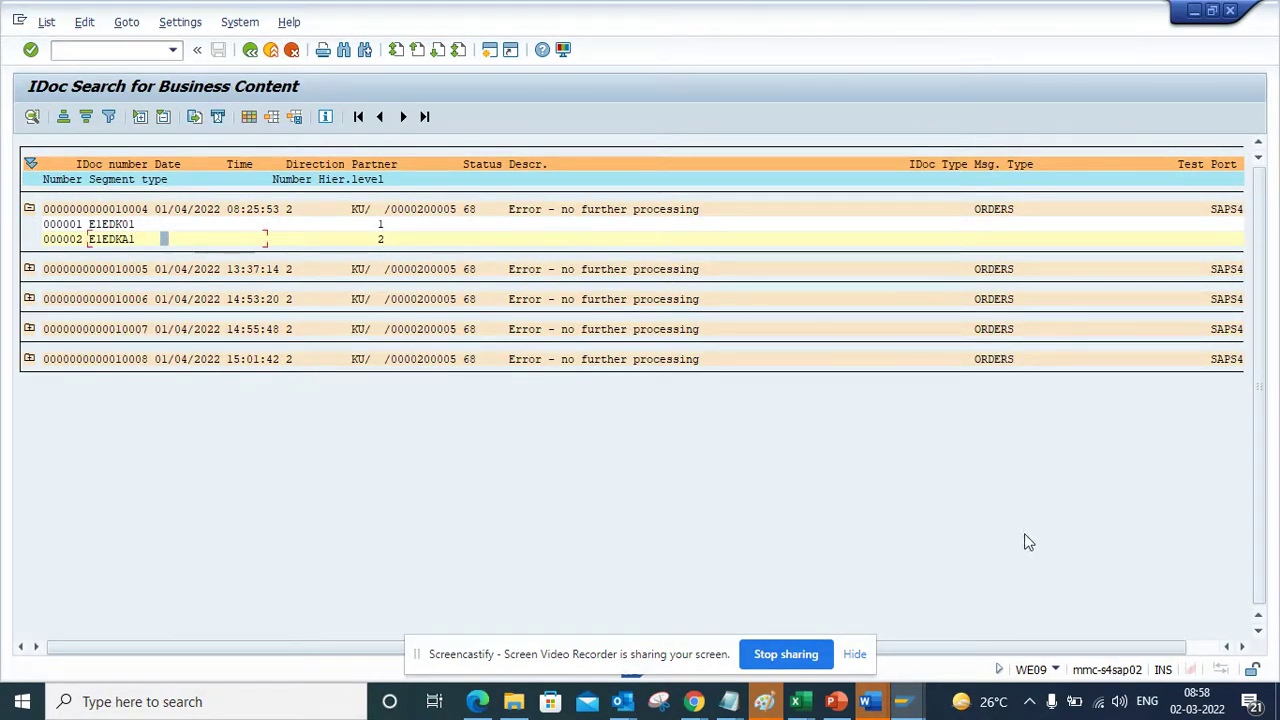
click(1192, 647)
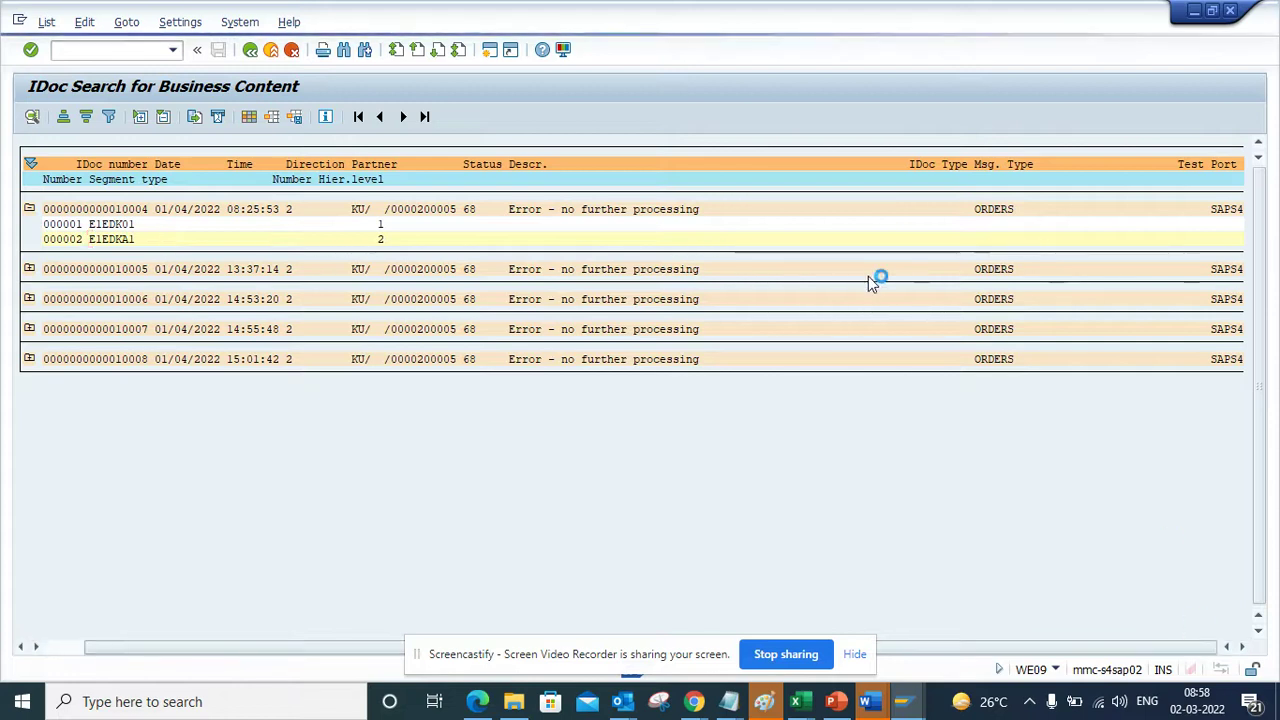
click(105, 240)
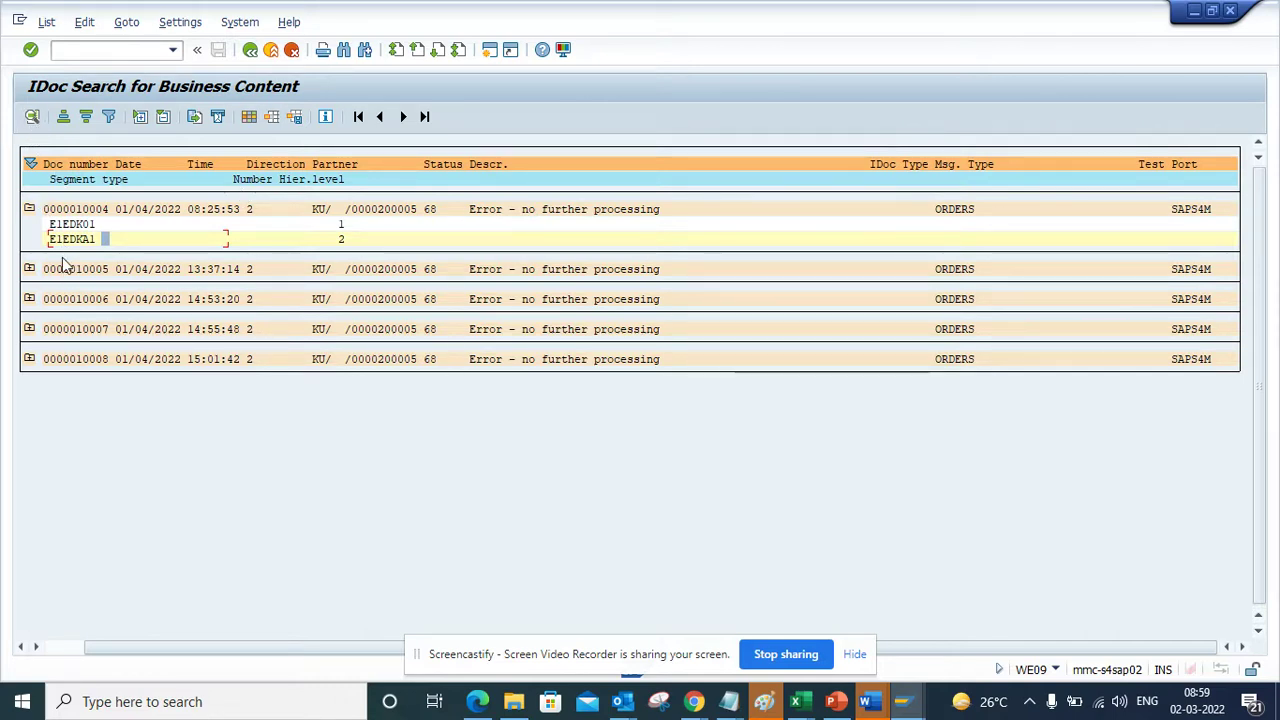
double_click(84, 212)
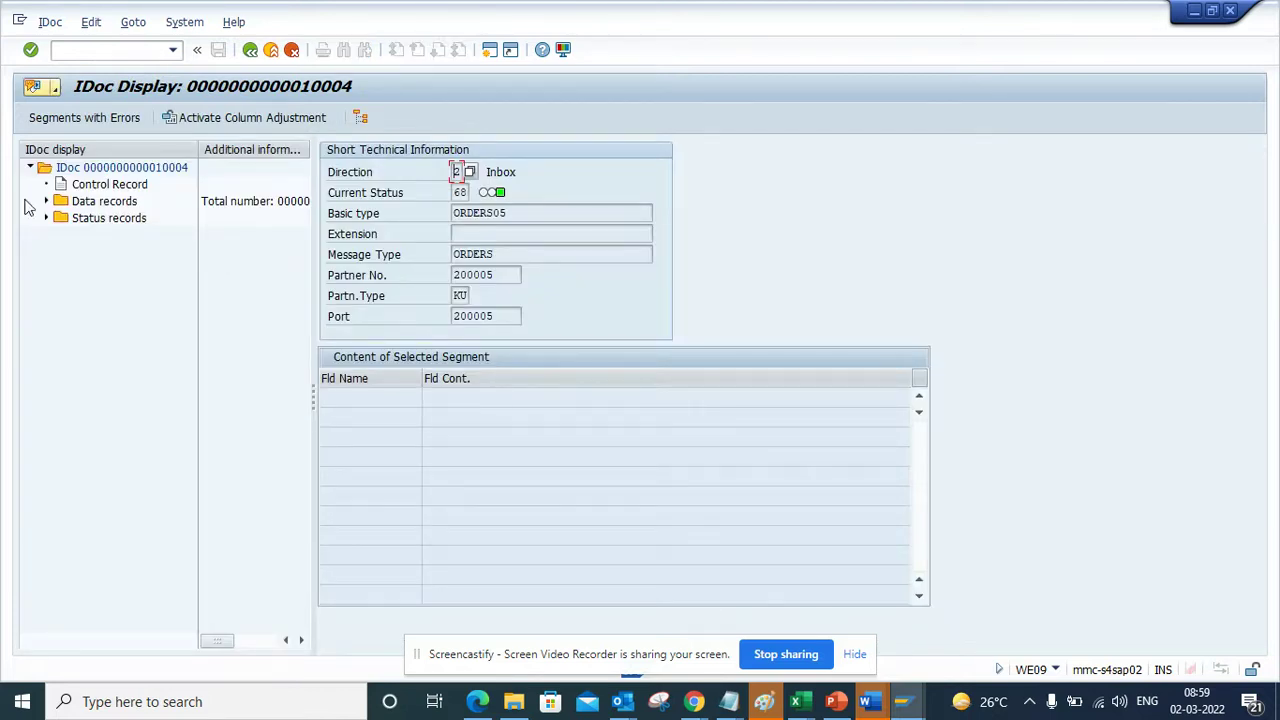
Step: Show E1EDKA1 AG's PARTN value 17186006, then open a second SAP session
click(46, 202)
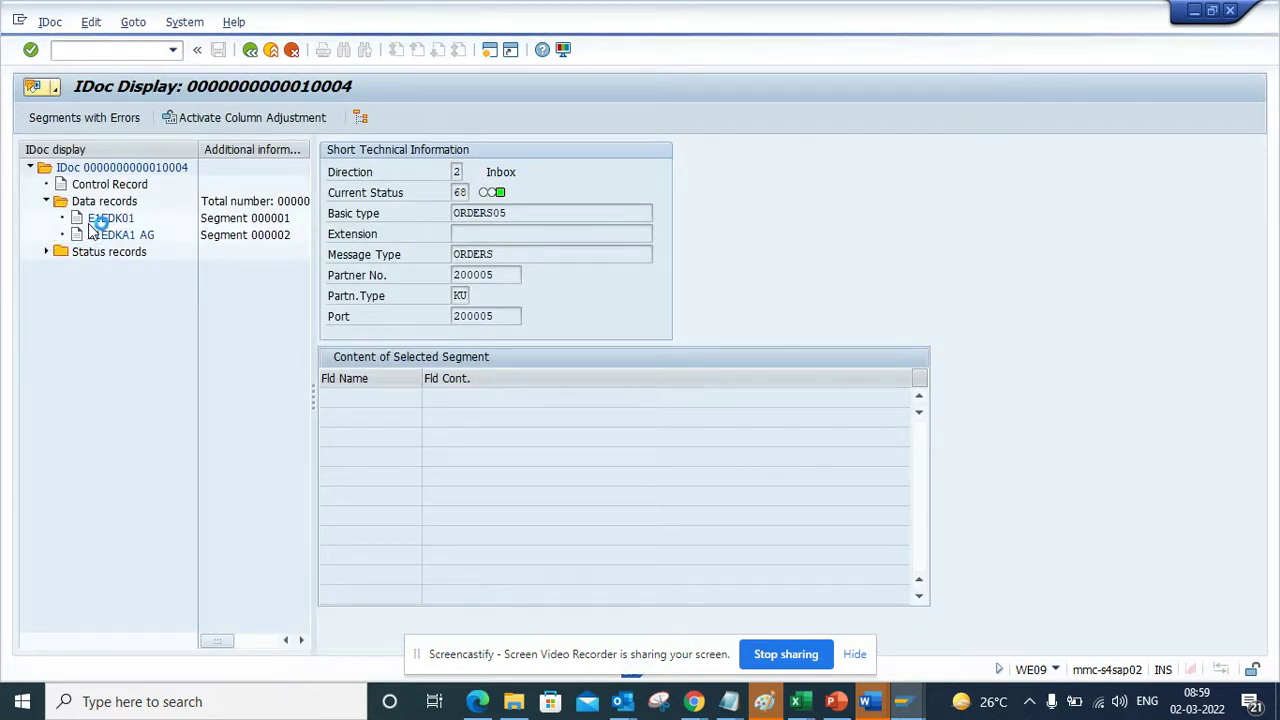
double_click(120, 234)
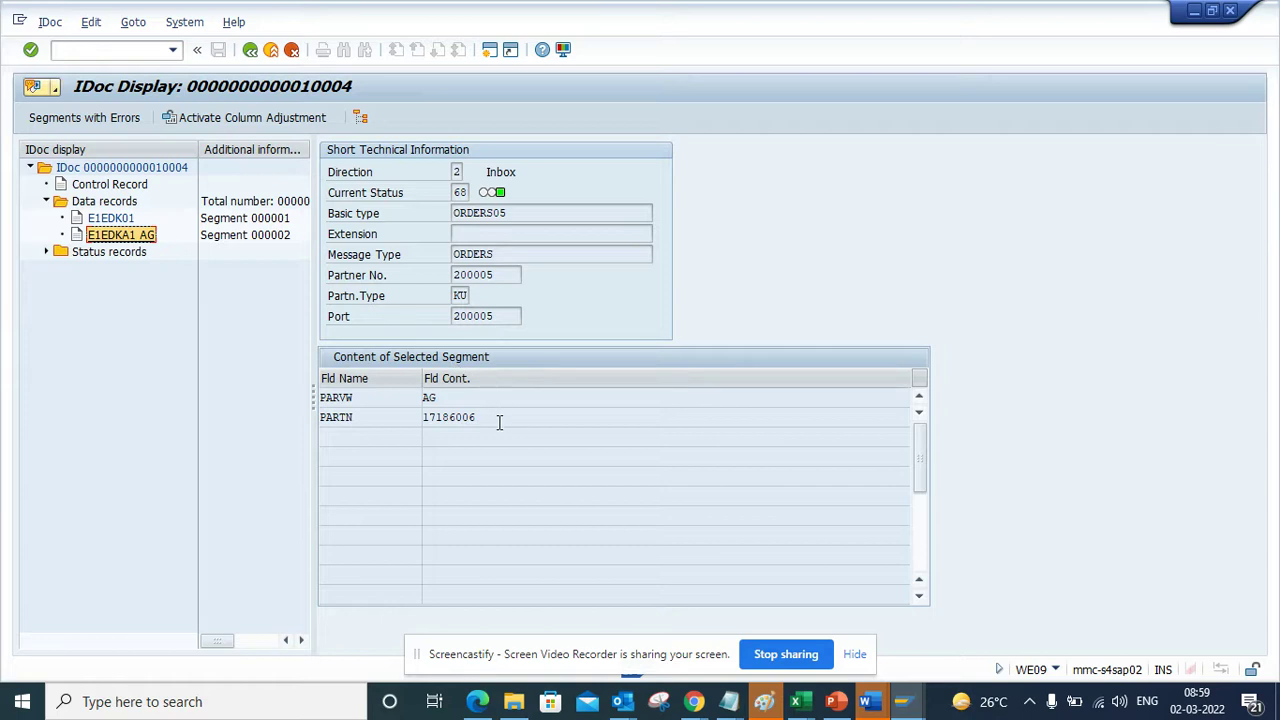
drag(500, 417, 366, 405)
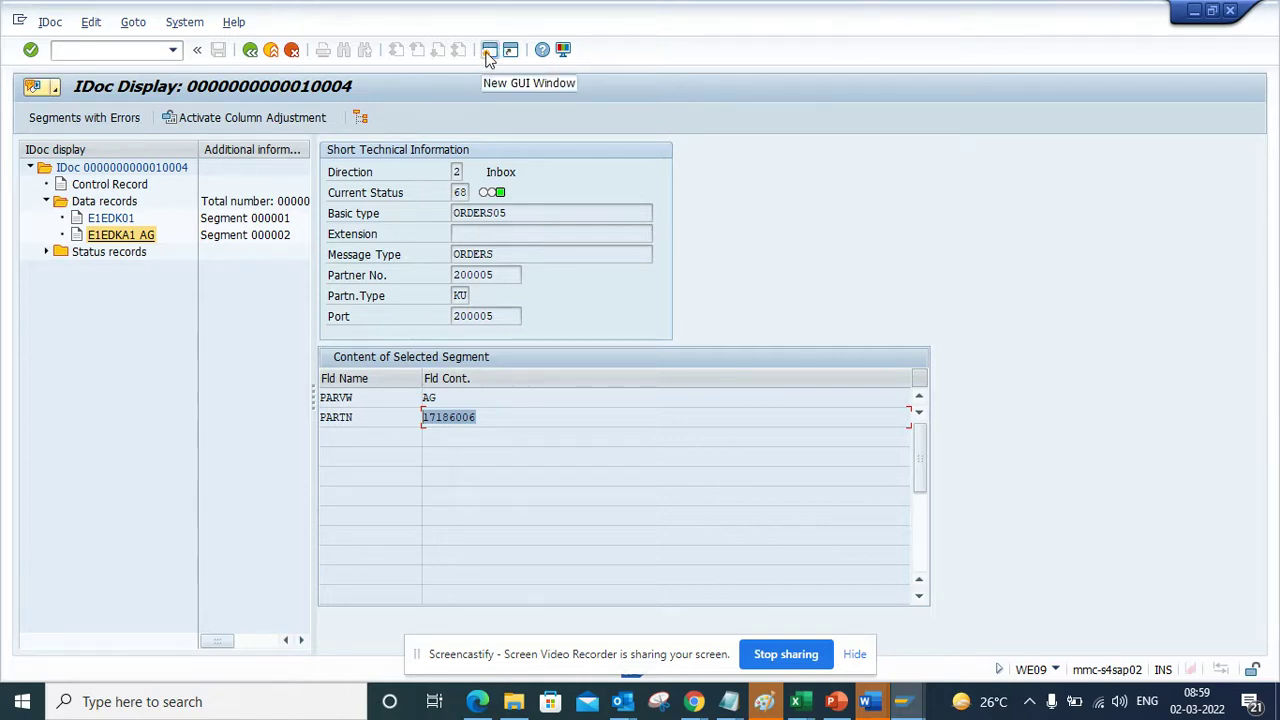
click(489, 52)
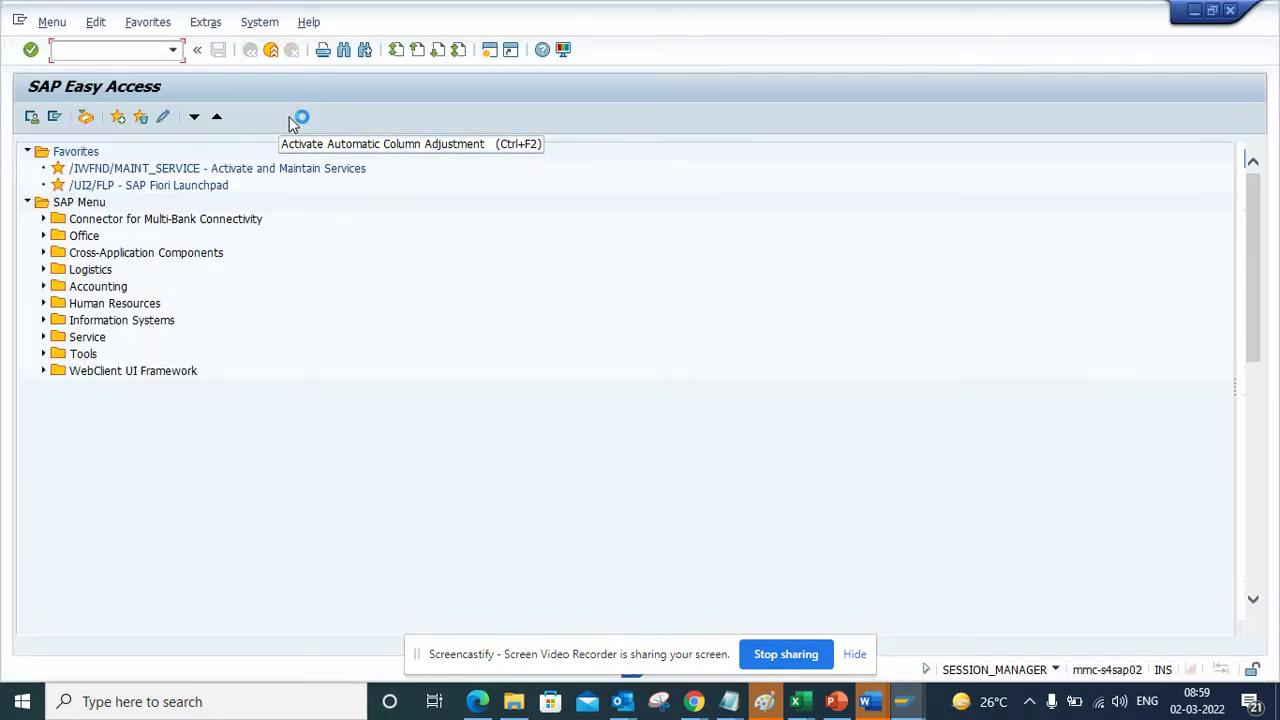
Step: Open the SE16 selection screen for table EDID4
text(se16)
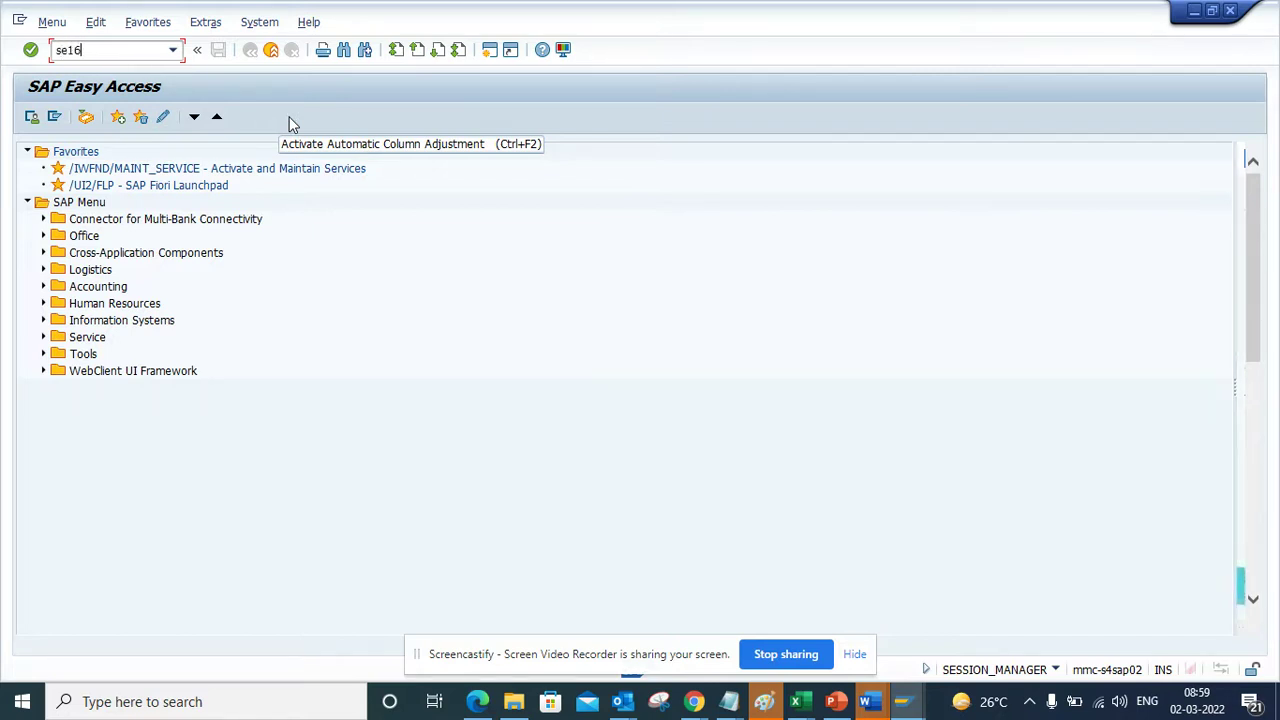
key(Return)
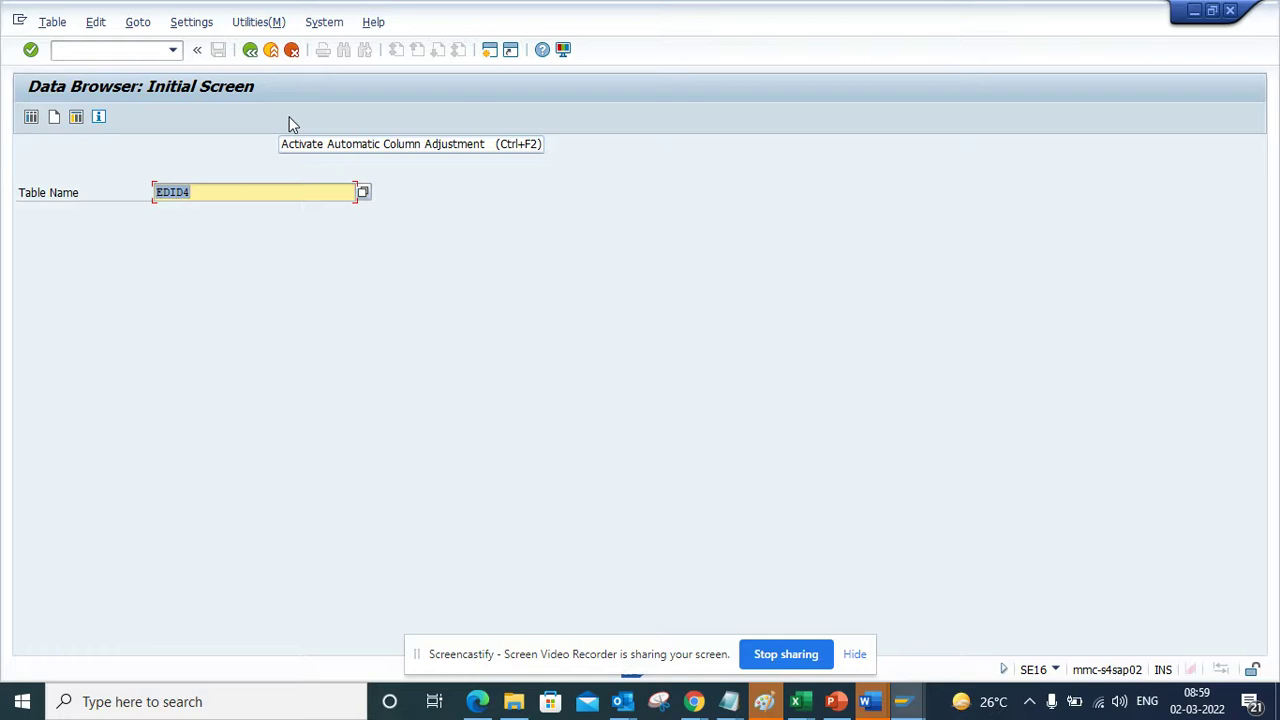
click(240, 189)
key(Return)
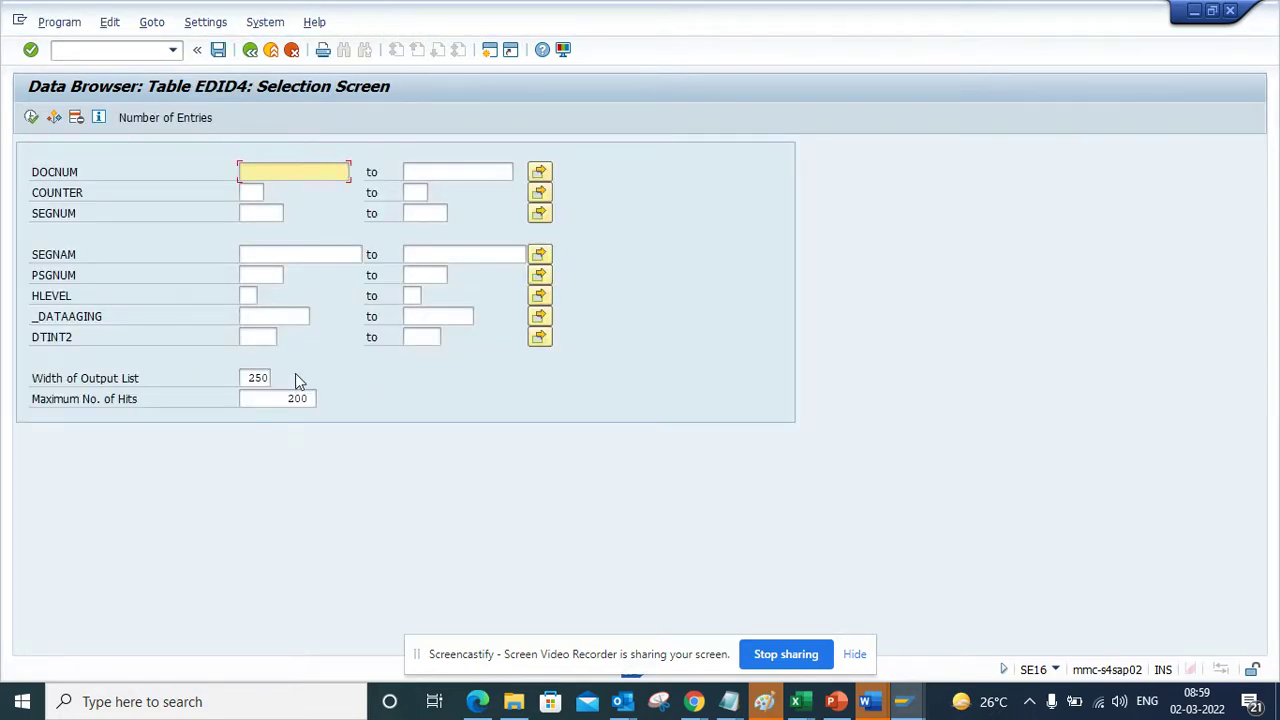
Step: Try adding SDATA as a selection field, which is refused because LCHR isn't allowed
click(205, 22)
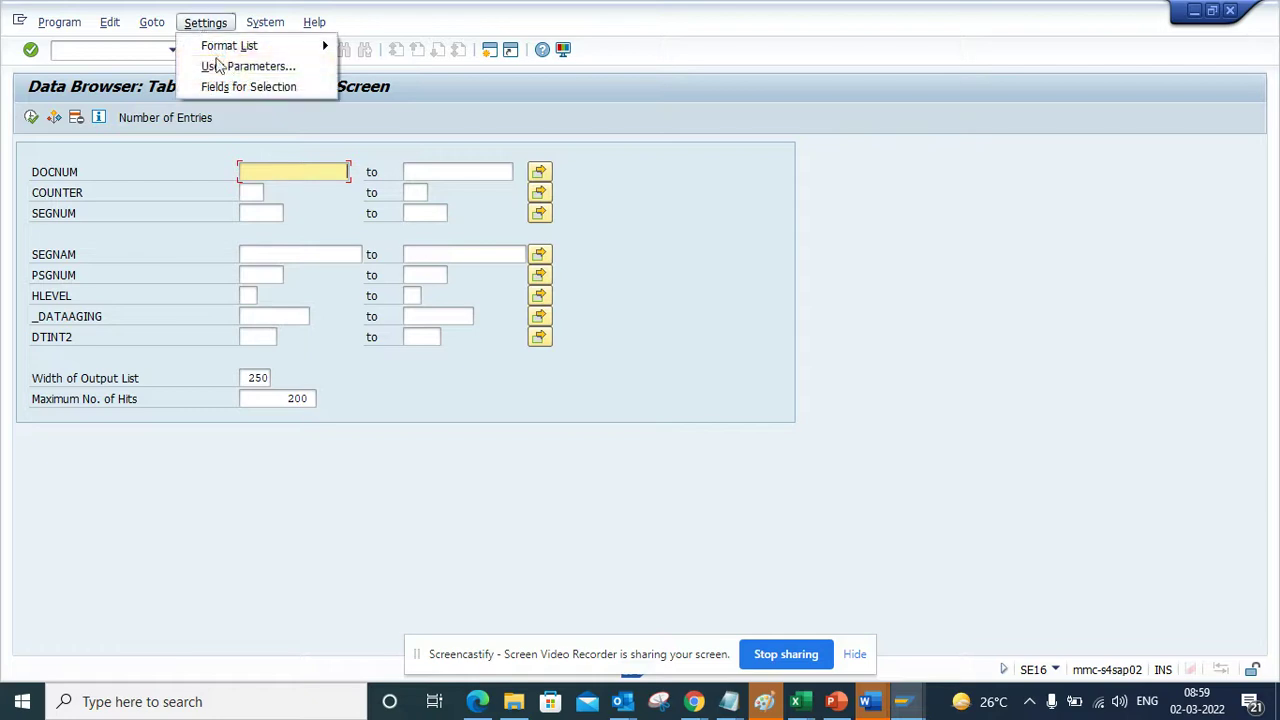
click(242, 87)
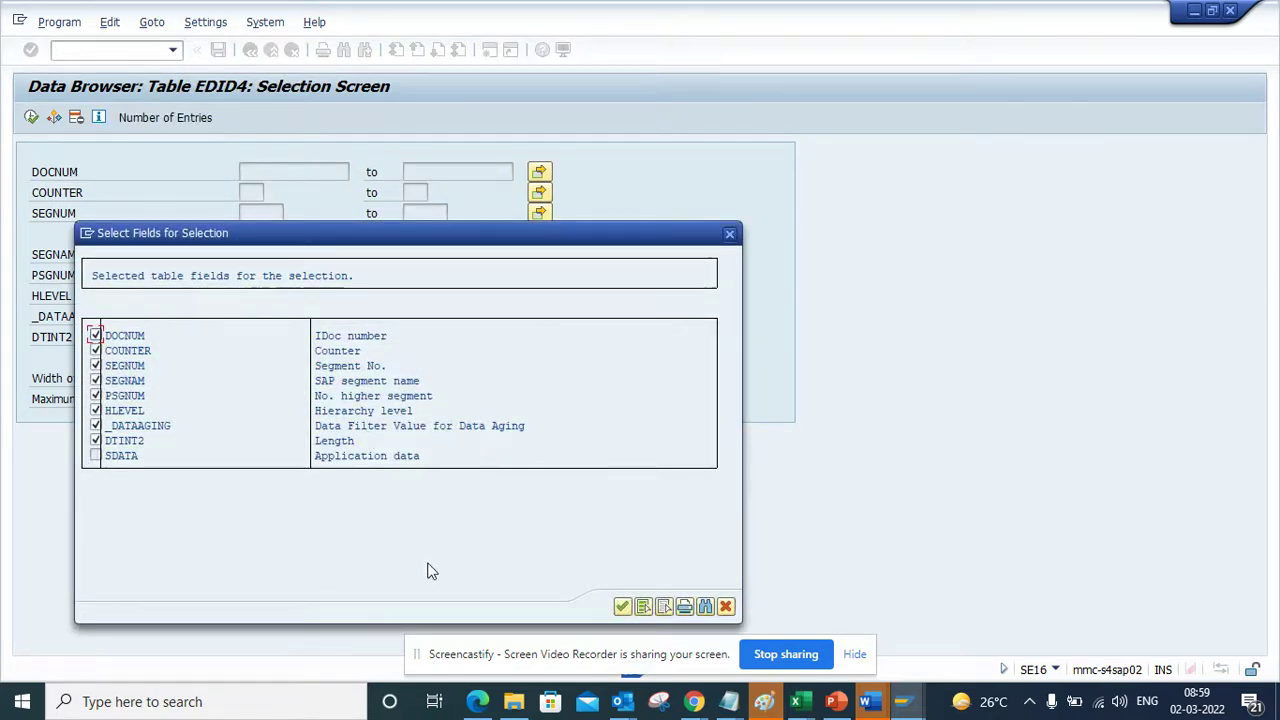
click(622, 607)
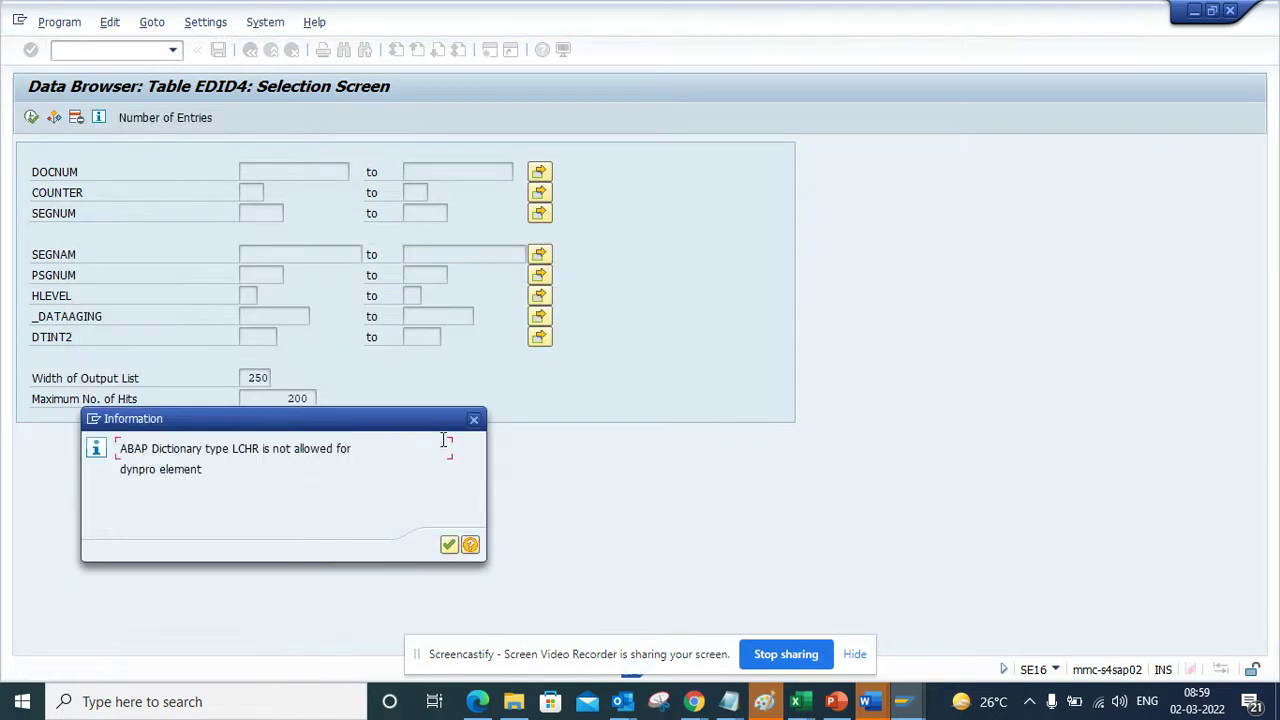
click(448, 545)
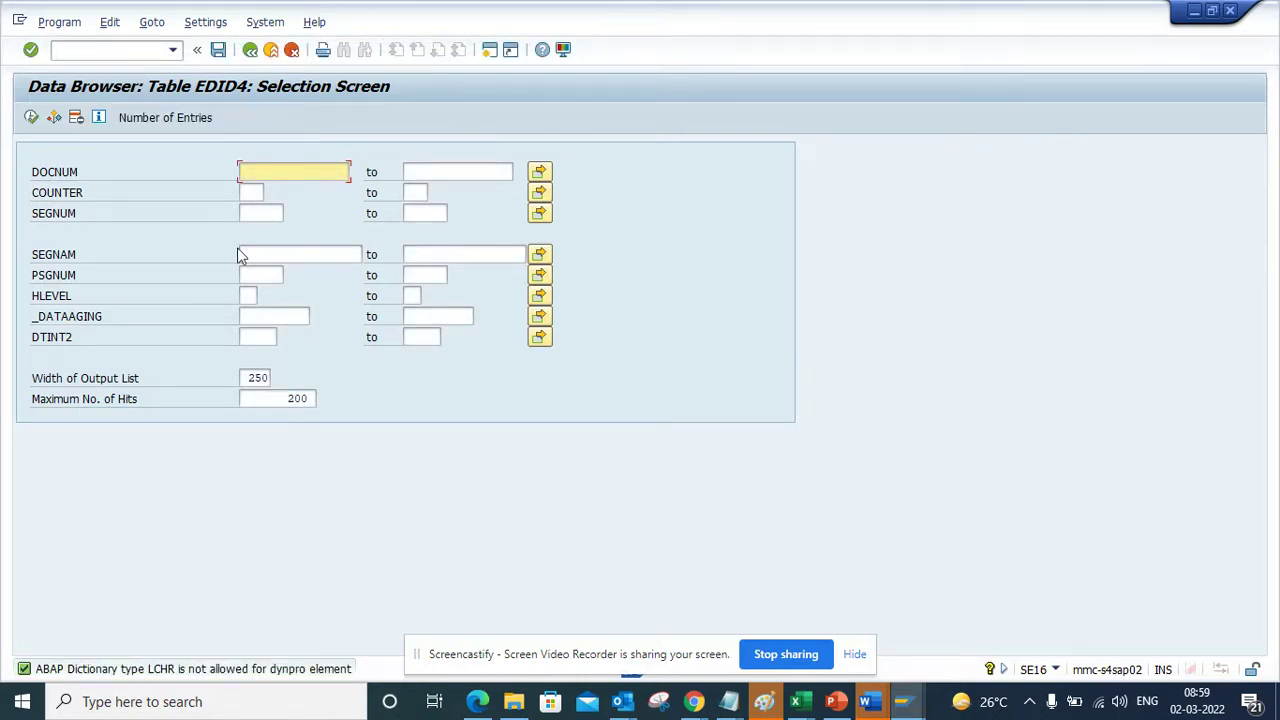
Step: List all EDID4 table entries and begin a search within them
click(31, 120)
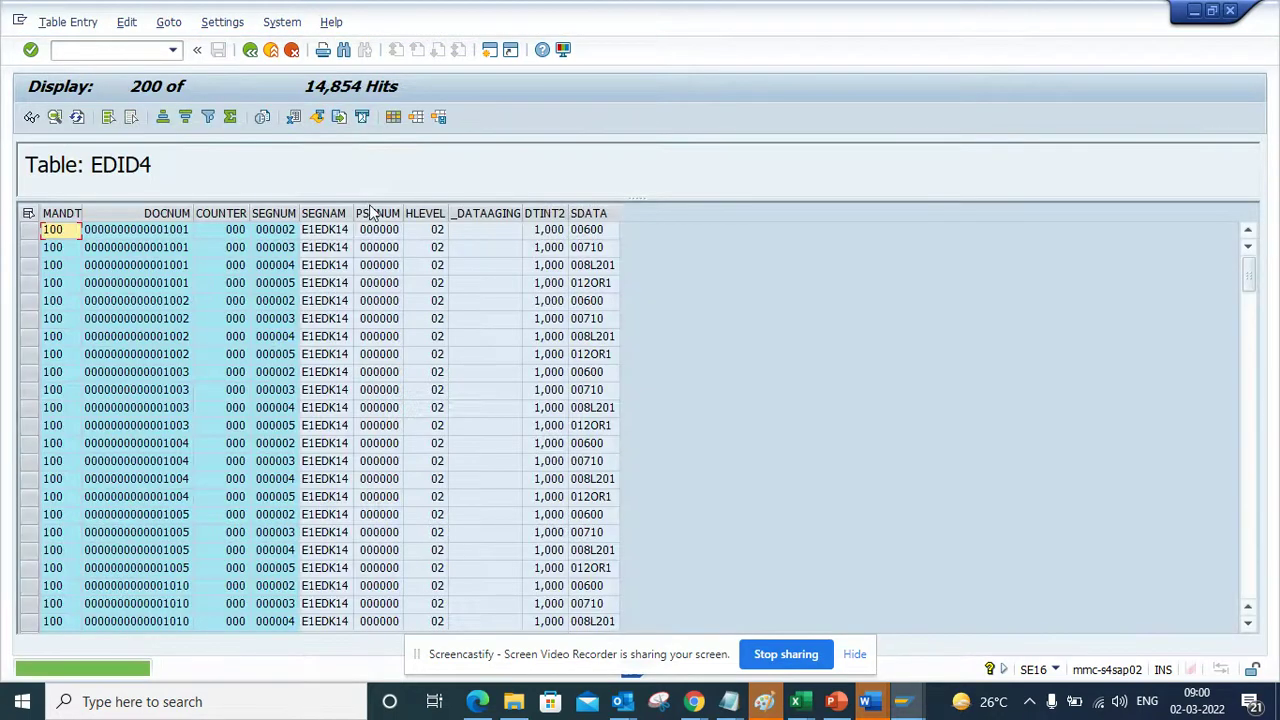
key(ctrl+f)
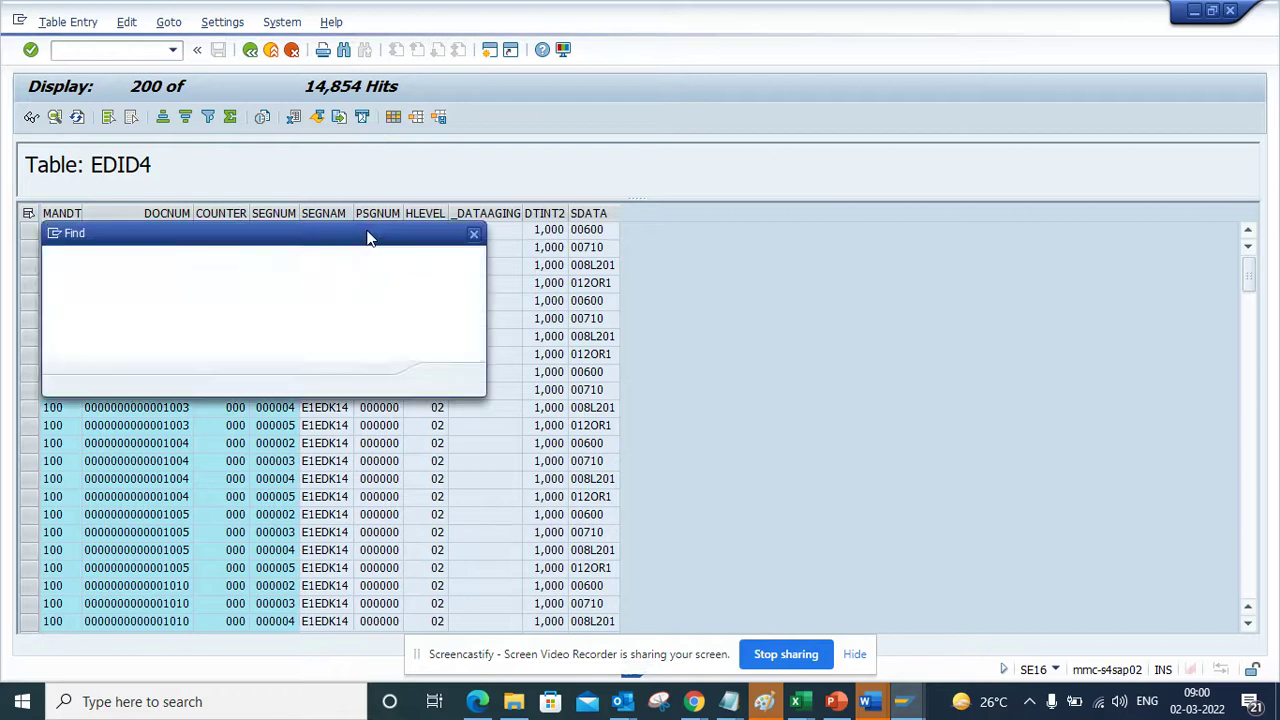
text(10004)
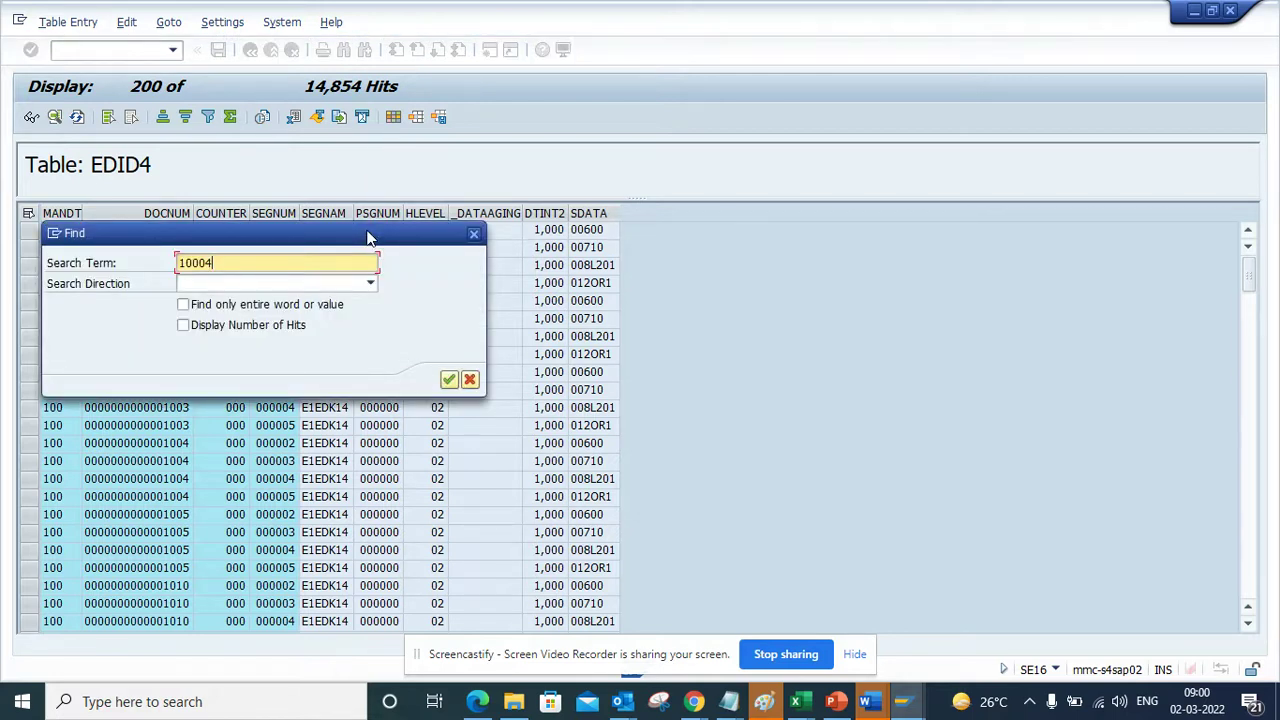
key(BackSpace)
key(BackSpace)
key(BackSpace)
Step: Copy 17186006 from the IDoc display and search the list for it, finding no hits
key(alt+Tab)
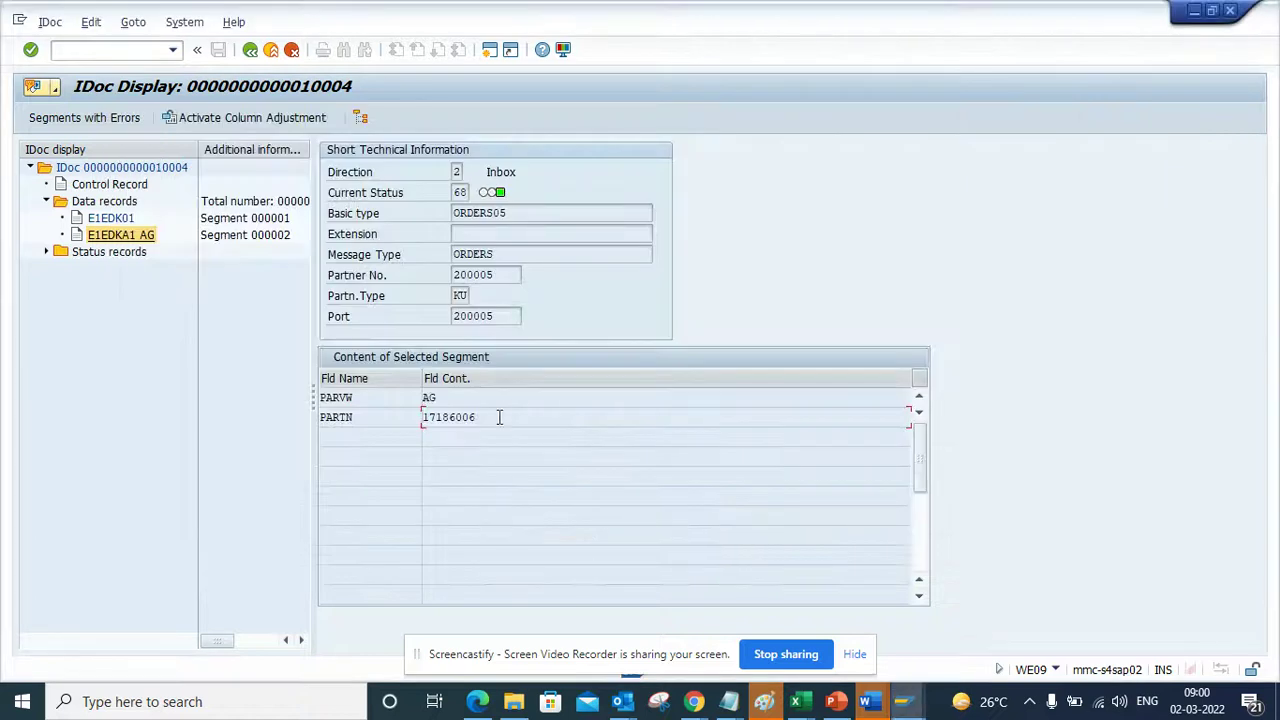
drag(500, 417, 303, 403)
key(ctrl+c)
click(305, 410)
key(alt+Tab)
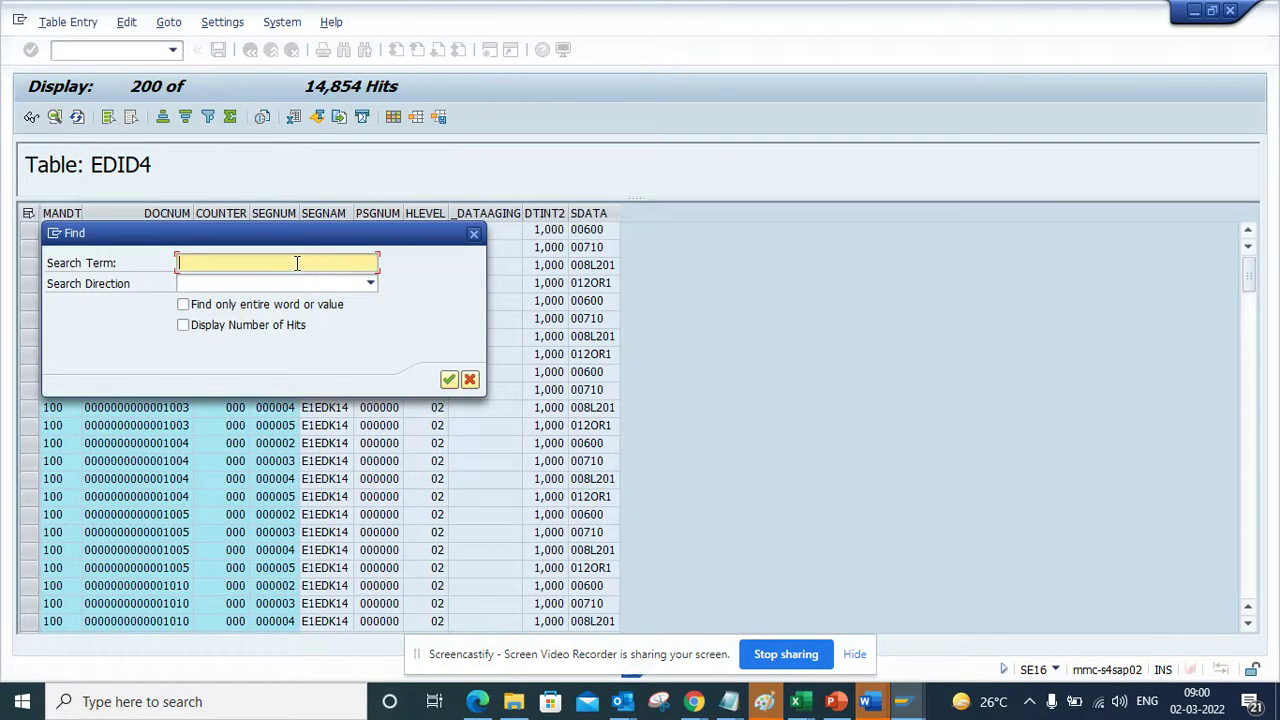
key(ctrl+v)
key(Return)
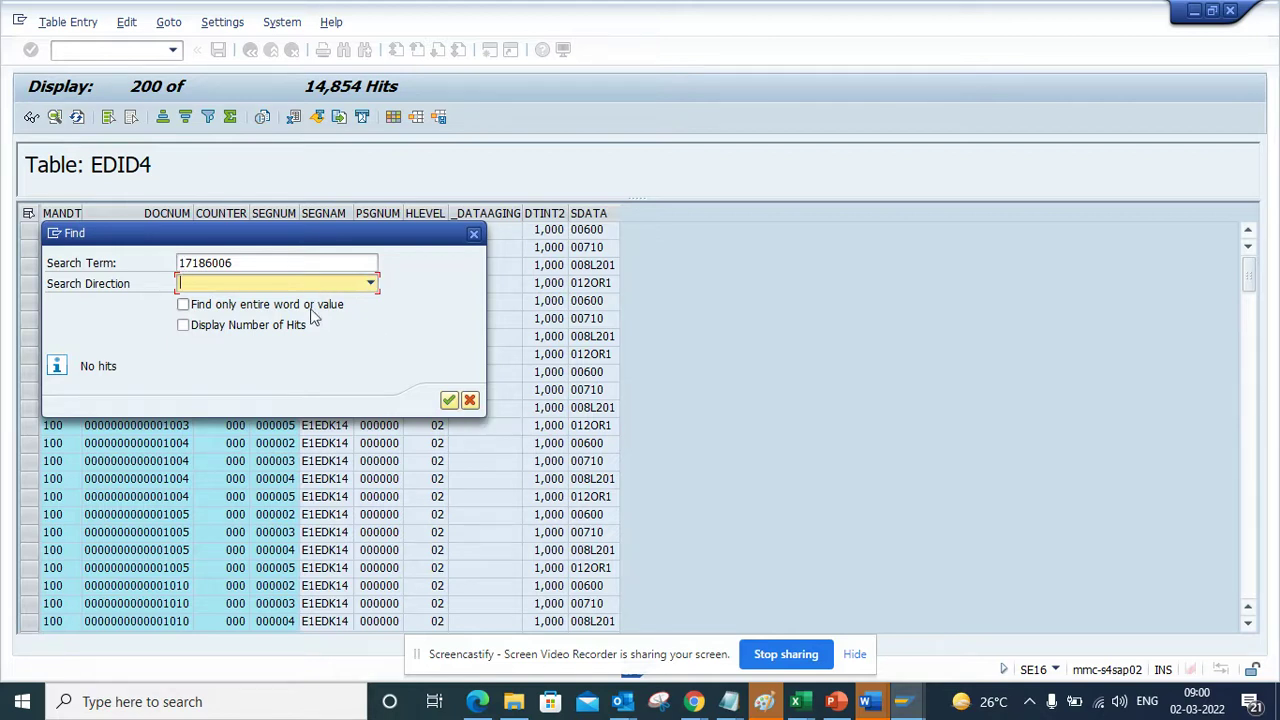
click(474, 233)
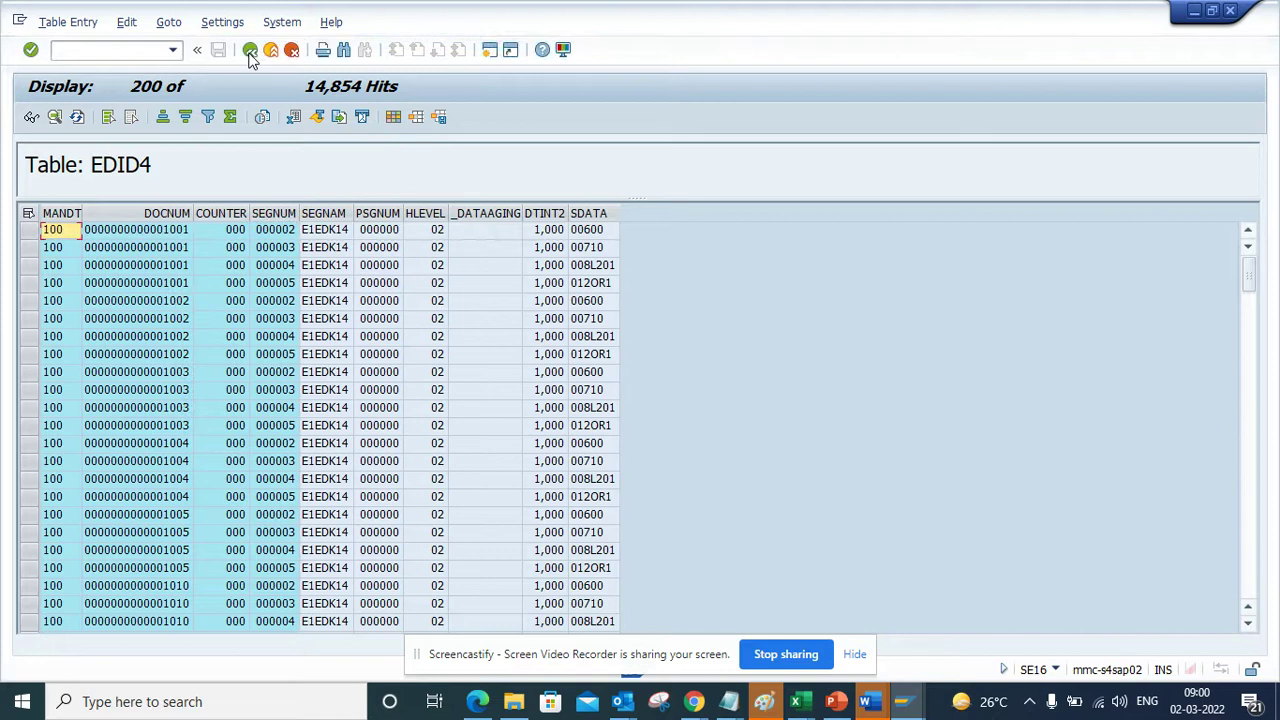
Step: List EDID4 restricted to DOCNUM 10004, giving 2 records with SDATA AG 17186006
click(250, 50)
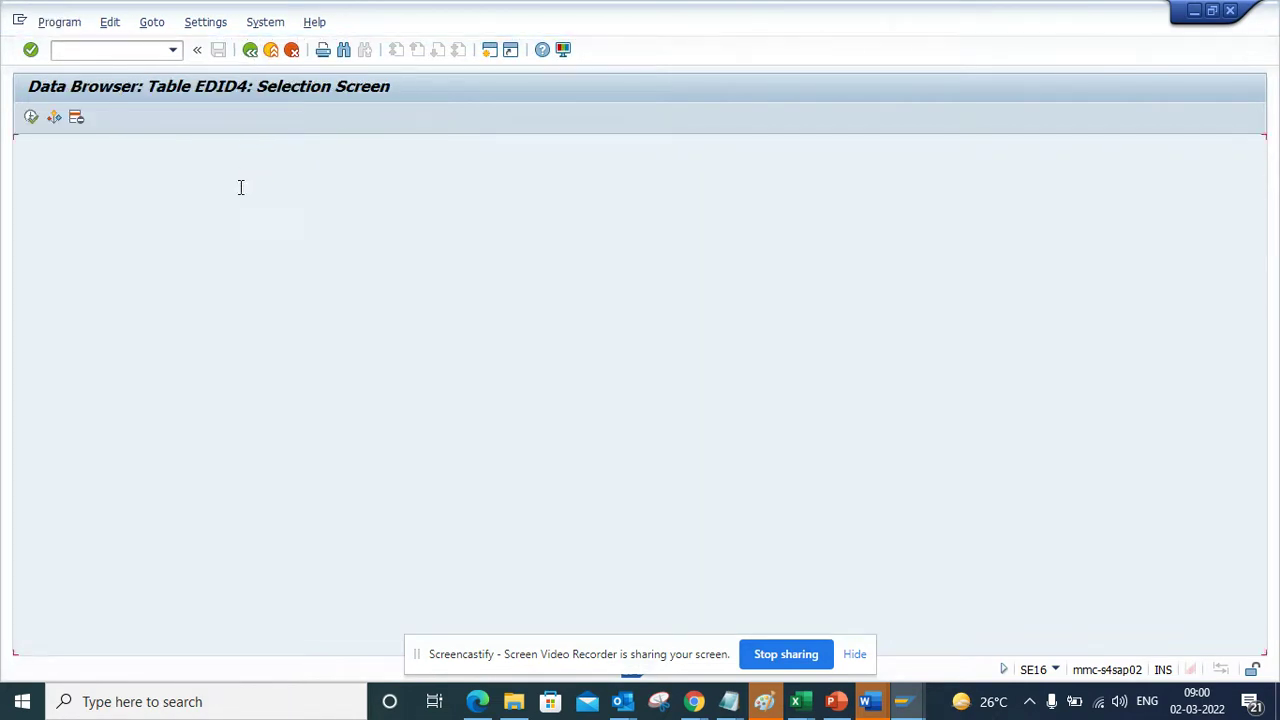
click(258, 180)
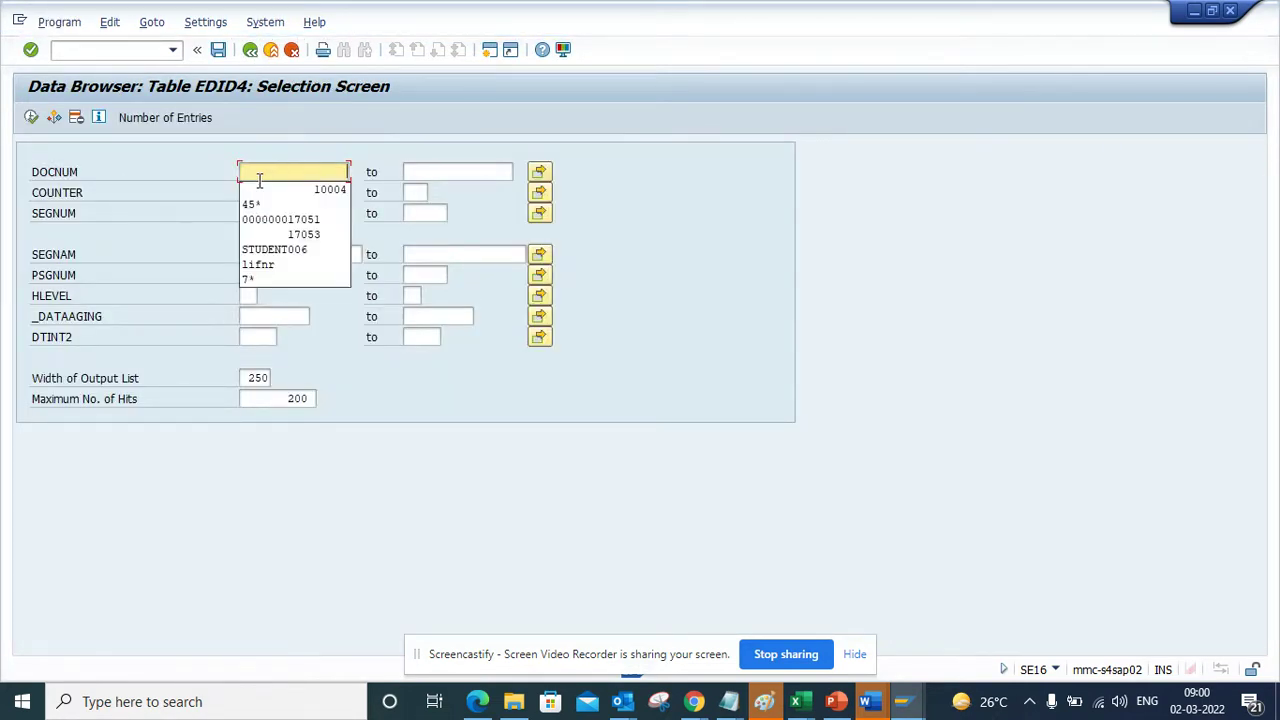
click(314, 191)
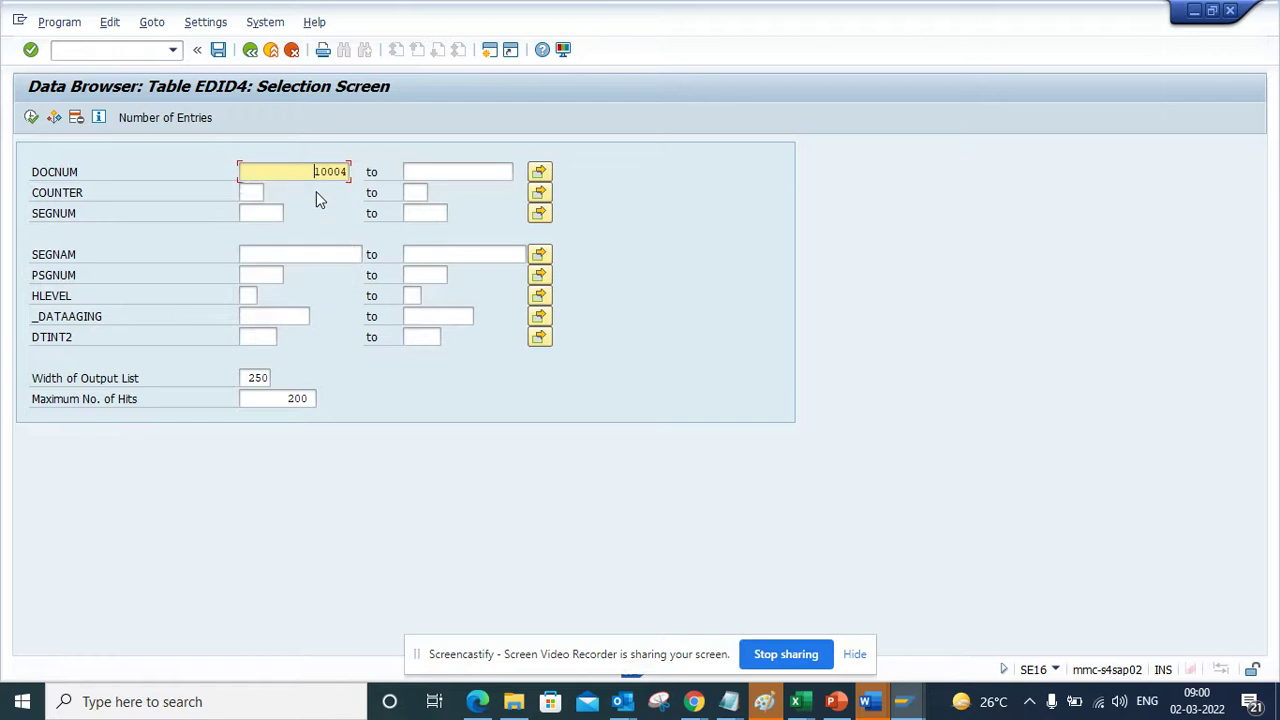
click(31, 117)
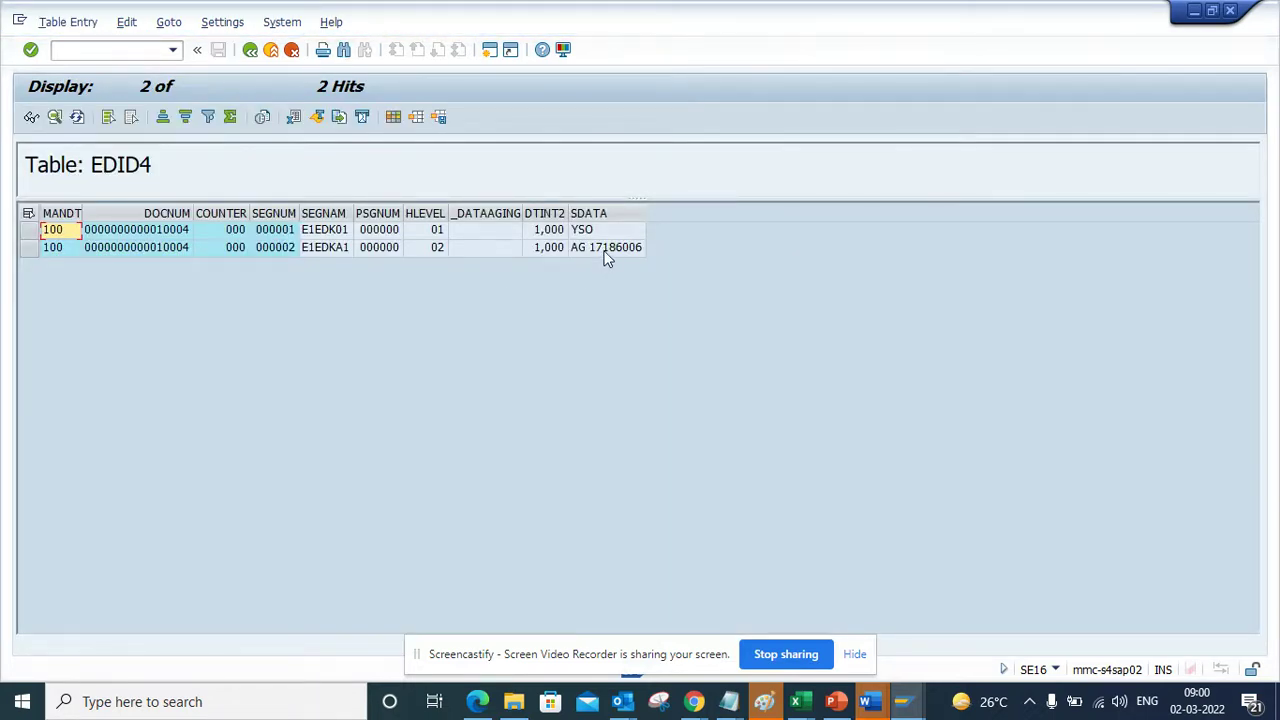
click(607, 250)
double_click(633, 256)
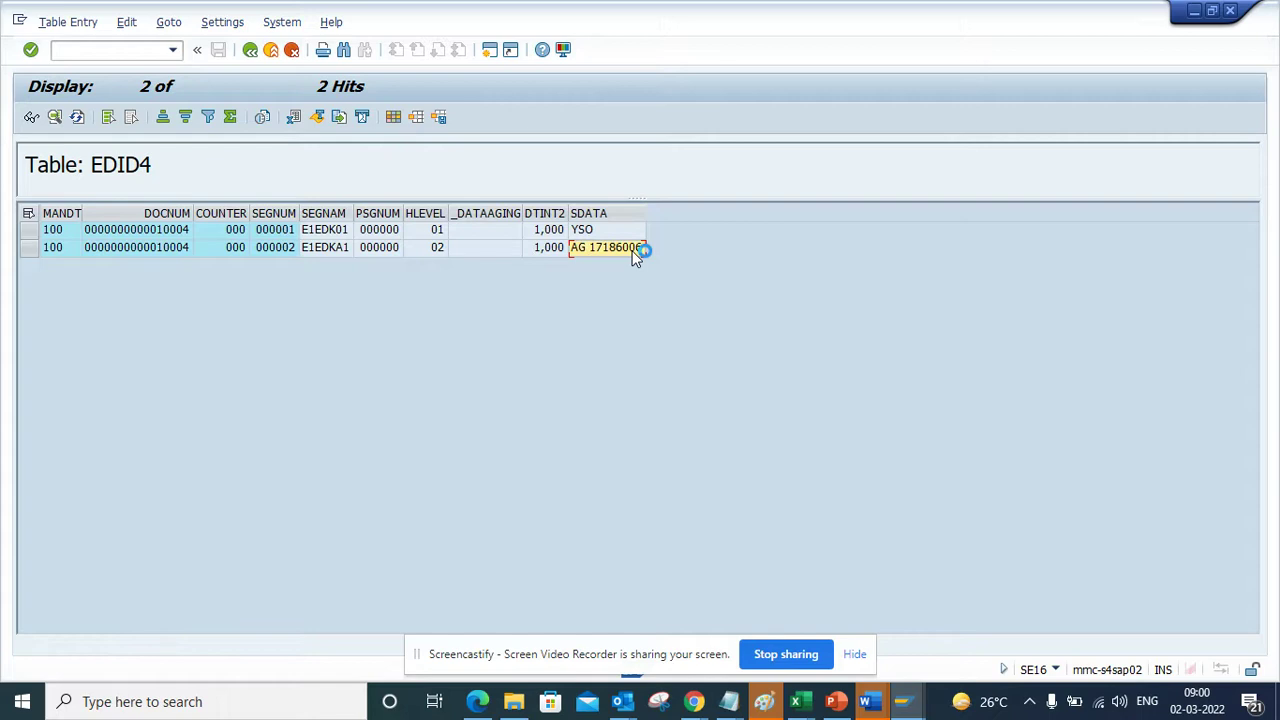